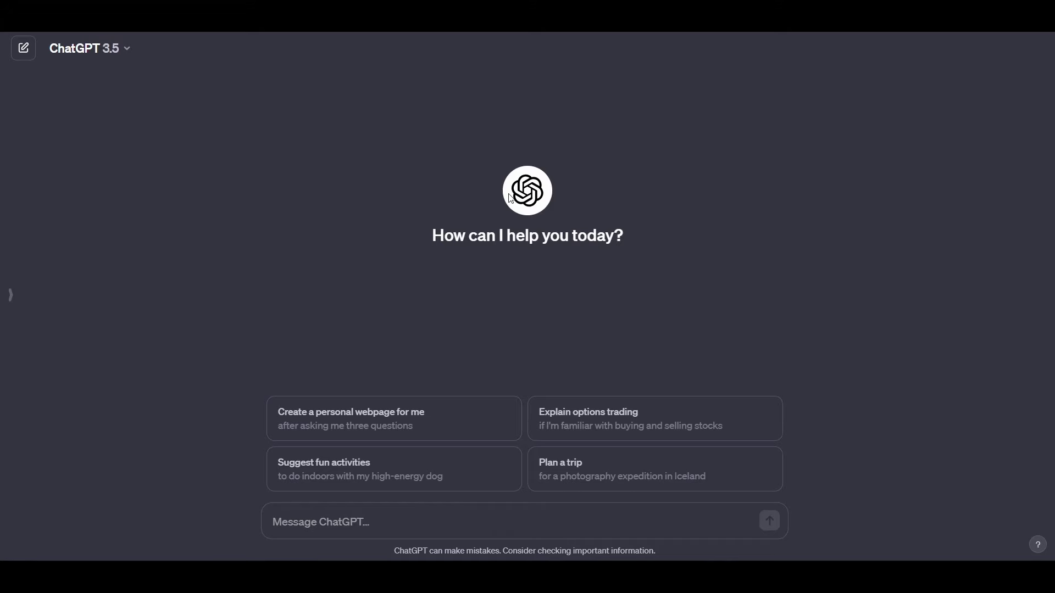
# - Send the two-character horror script prompt to ChatGPT and ask it to Continue
pyautogui.write('Write a long script for a horror movie that includes 2 characters and many events, and have them talk to each other, but write only a part of the script and it will be long.')
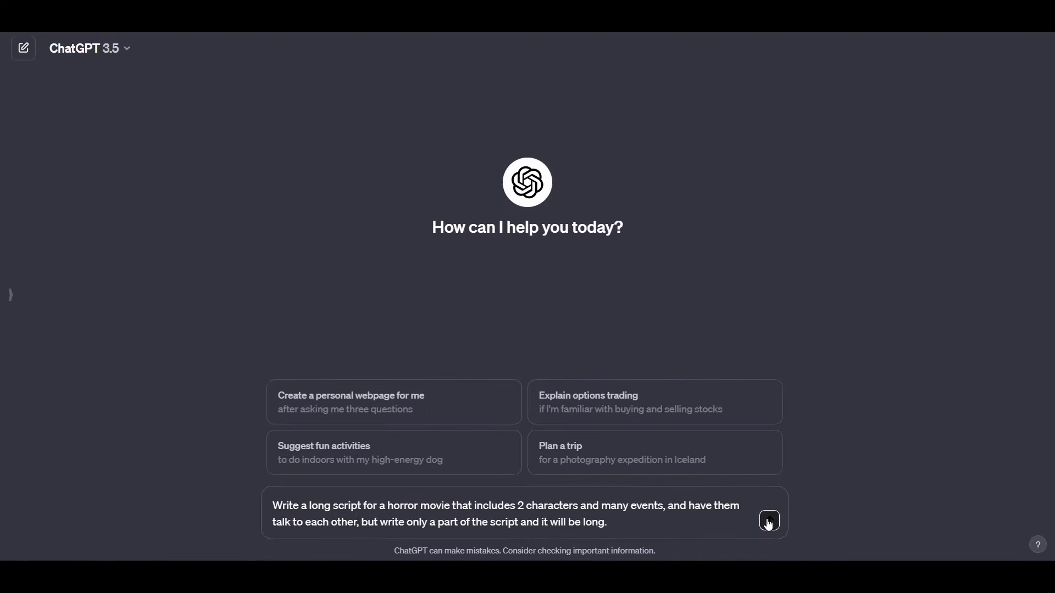
pyautogui.click(768, 520)
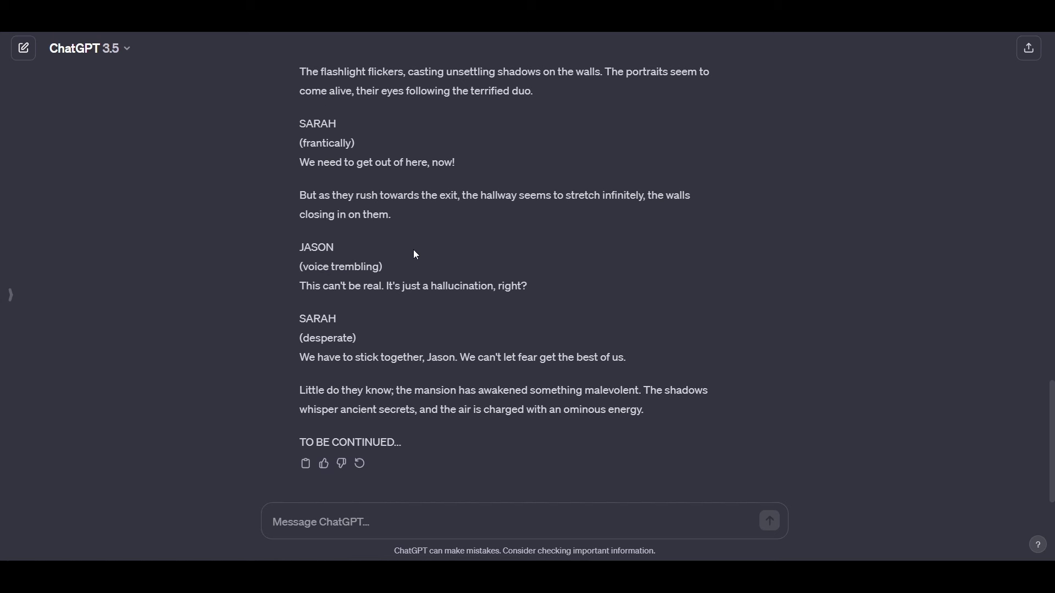
pyautogui.write('Continue')
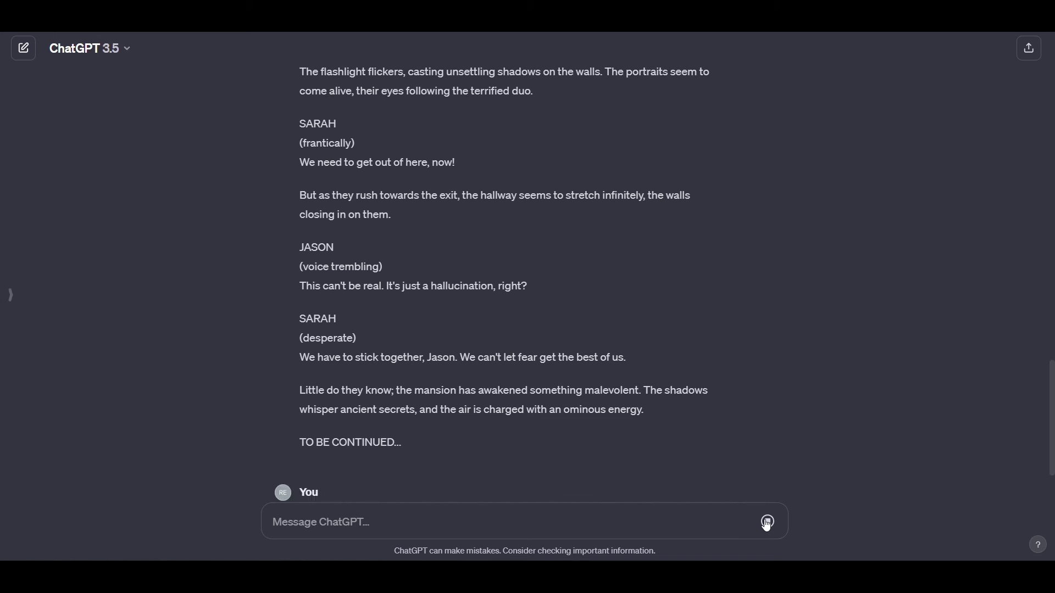
pyautogui.click(769, 521)
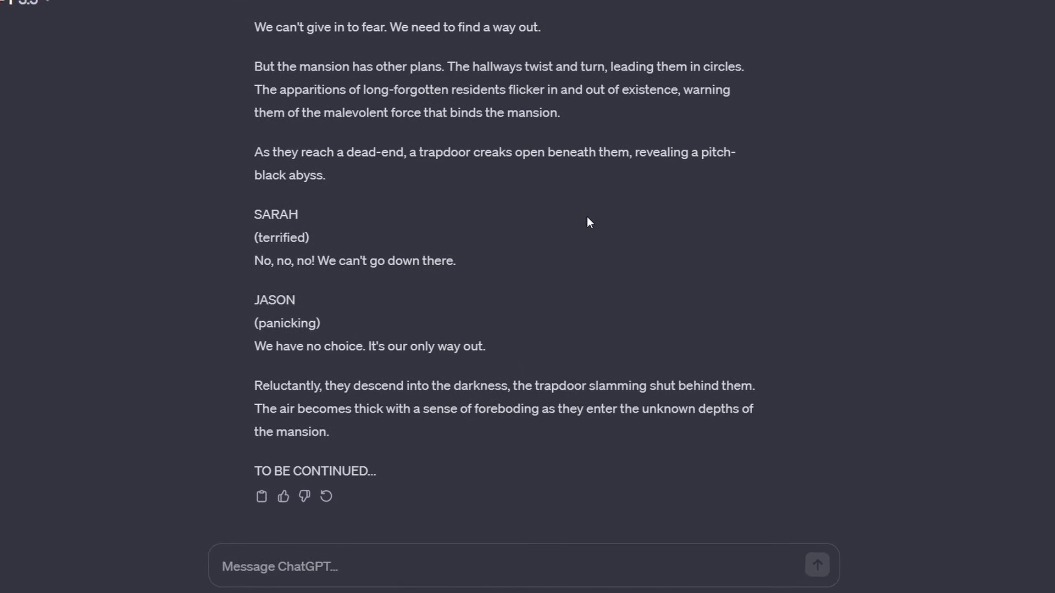
# - Ask for one more continuation, then draft 'Ok write an end to the script please.'
pyautogui.write('Continue')
pyautogui.click(813, 562)
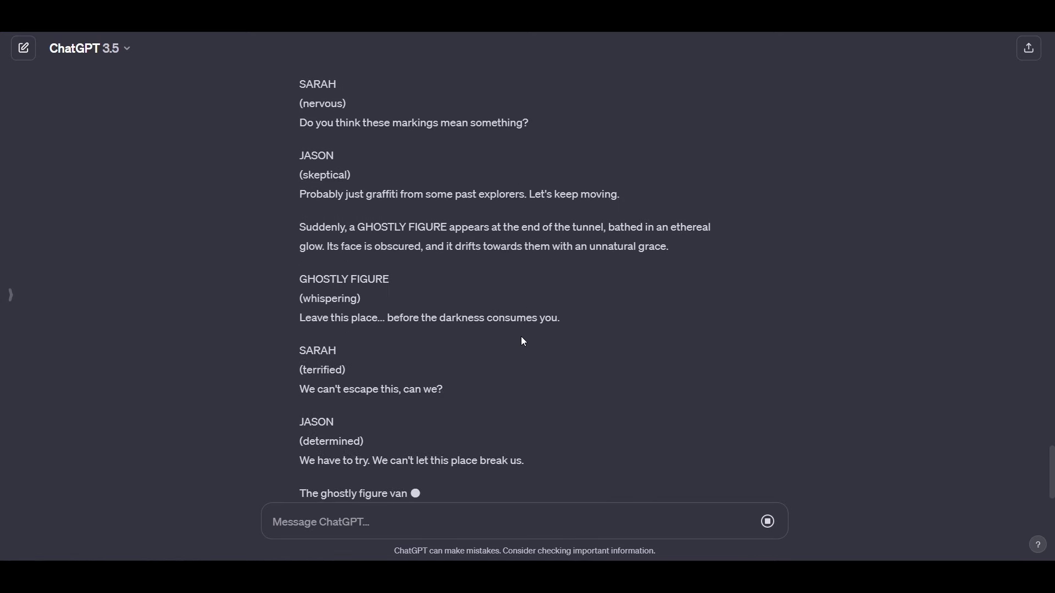
pyautogui.click(657, 518)
pyautogui.write('Ok write an end to the script please.')
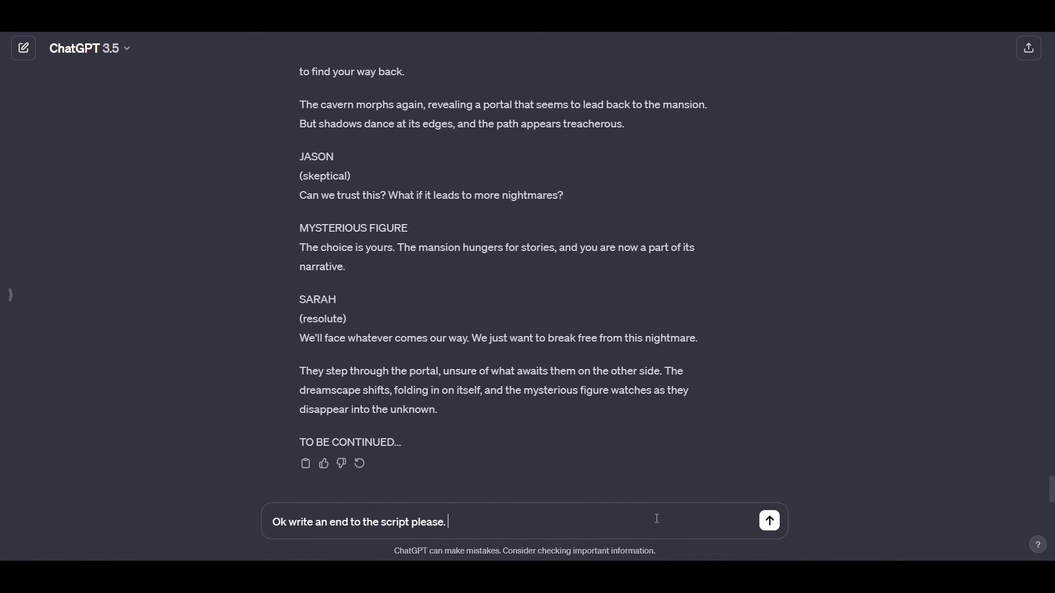
# - Send the ending request, then expand Film Making Tools in GravityWrite's tool library
pyautogui.click(769, 521)
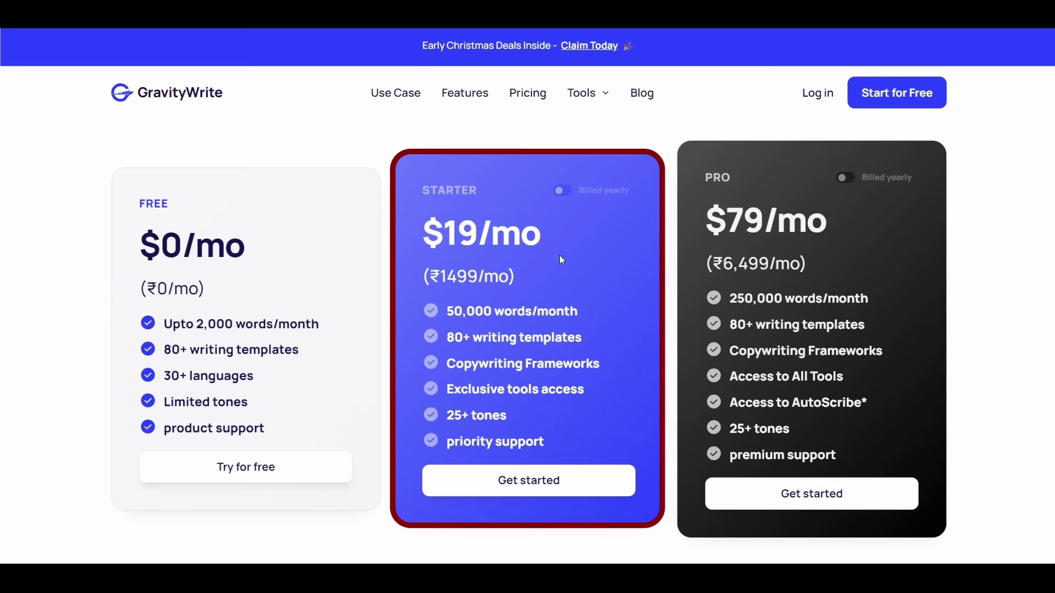
pyautogui.moveTo(422, 227); pyautogui.dragTo(567, 240)
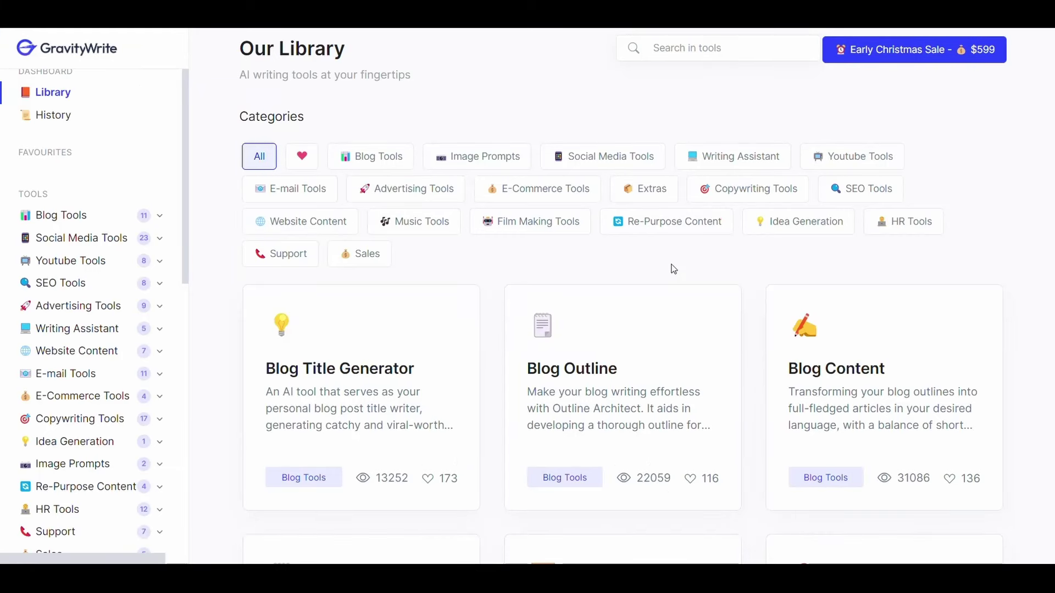
pyautogui.scroll(-3, 186, 326)
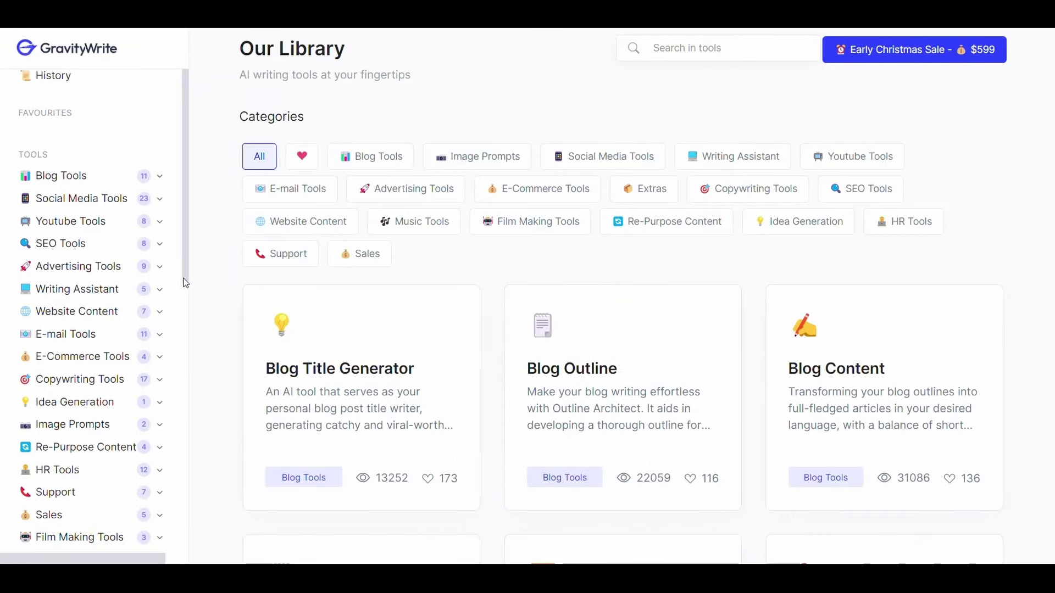
pyautogui.moveTo(186, 326); pyautogui.dragTo(186, 355)
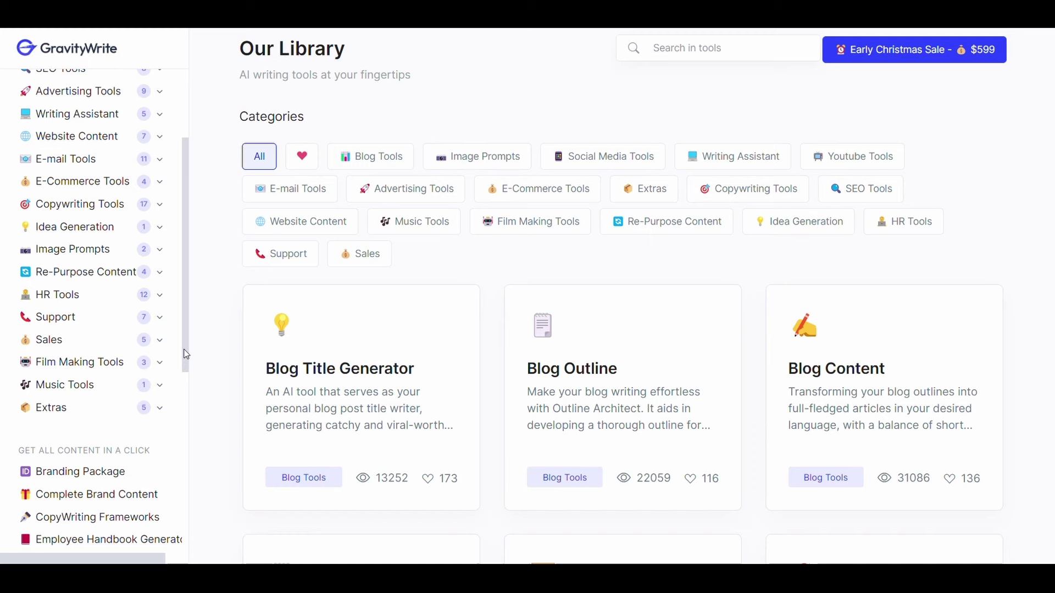
pyautogui.click(74, 370)
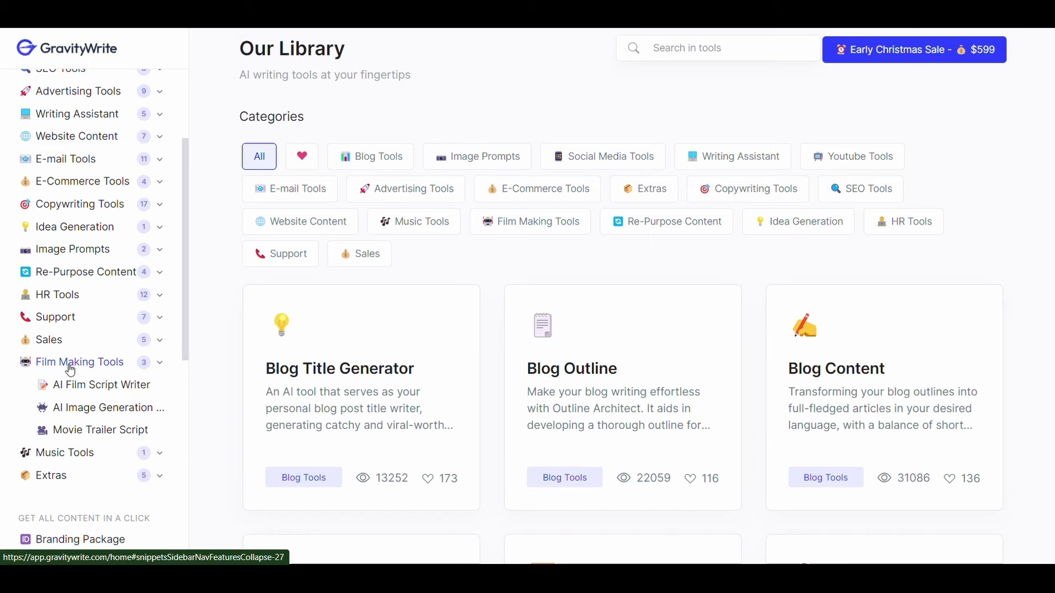
# - Paste the ChatGPT script into AI Image Generation Prompts, minus the INT. ABANDONED MANSION heading
pyautogui.click(84, 413)
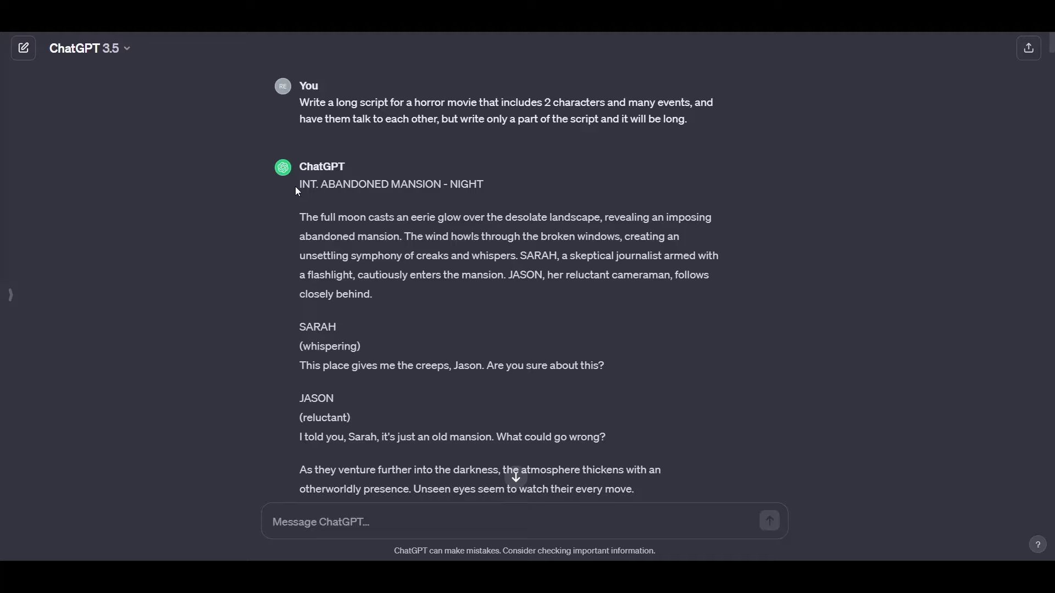
pyautogui.moveTo(299, 183); pyautogui.dragTo(663, 300)
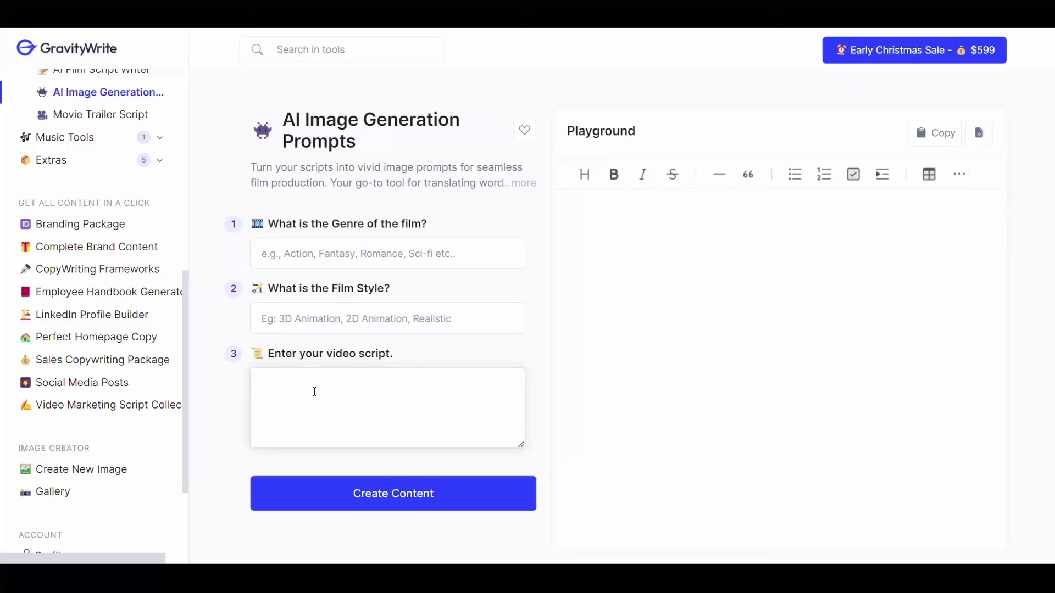
pyautogui.hotkey('ctrl', 'v')
pyautogui.scroll(10, 379, 409)
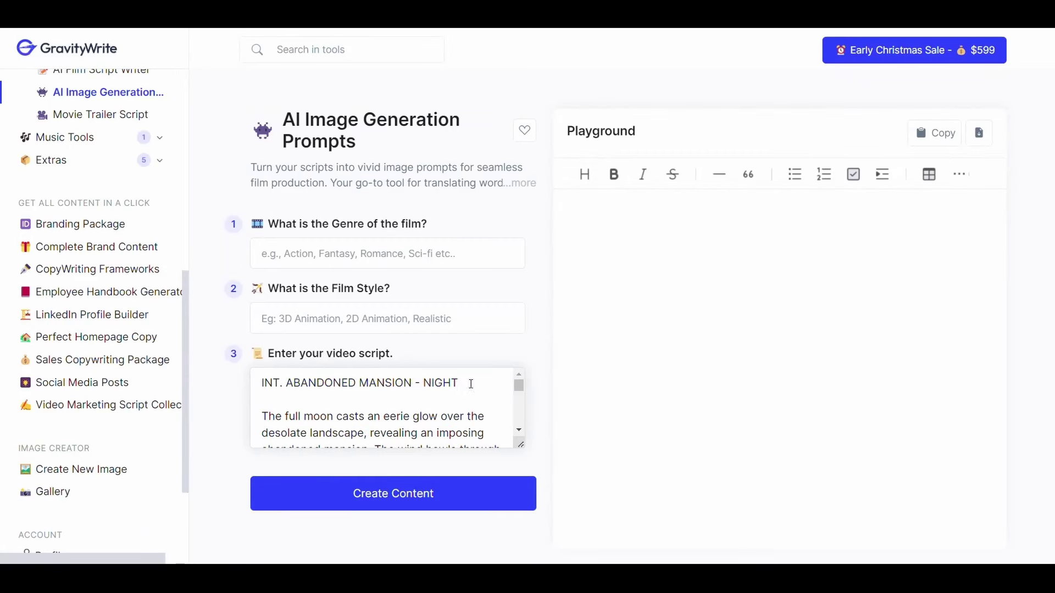
pyautogui.moveTo(459, 383); pyautogui.dragTo(254, 384)
pyautogui.press('BackSpace')
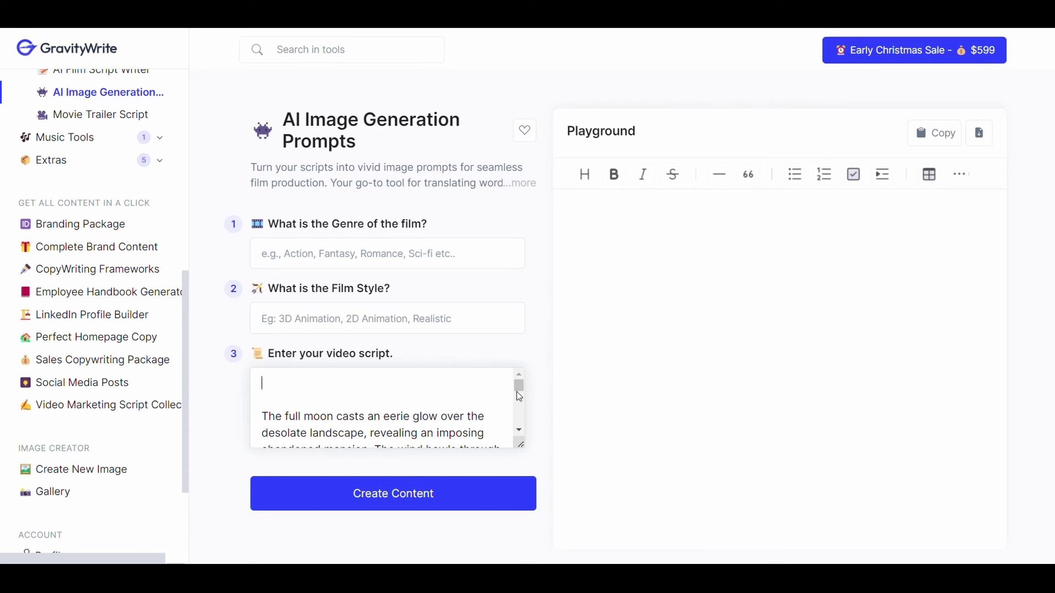
# - Set genre Horror and film style 3D animation, then generate the /imagine prompts
pyautogui.scroll(-5, 518, 391)
pyautogui.scroll(5, 518, 391)
pyautogui.click(323, 254)
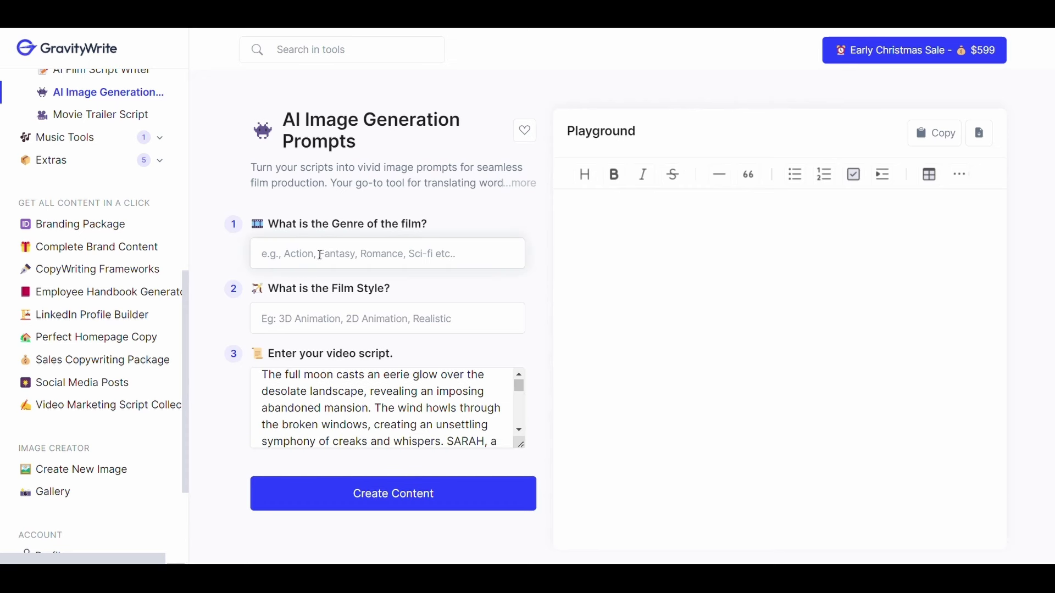
pyautogui.write('Horror')
pyautogui.click(311, 323)
pyautogui.write('3D animation')
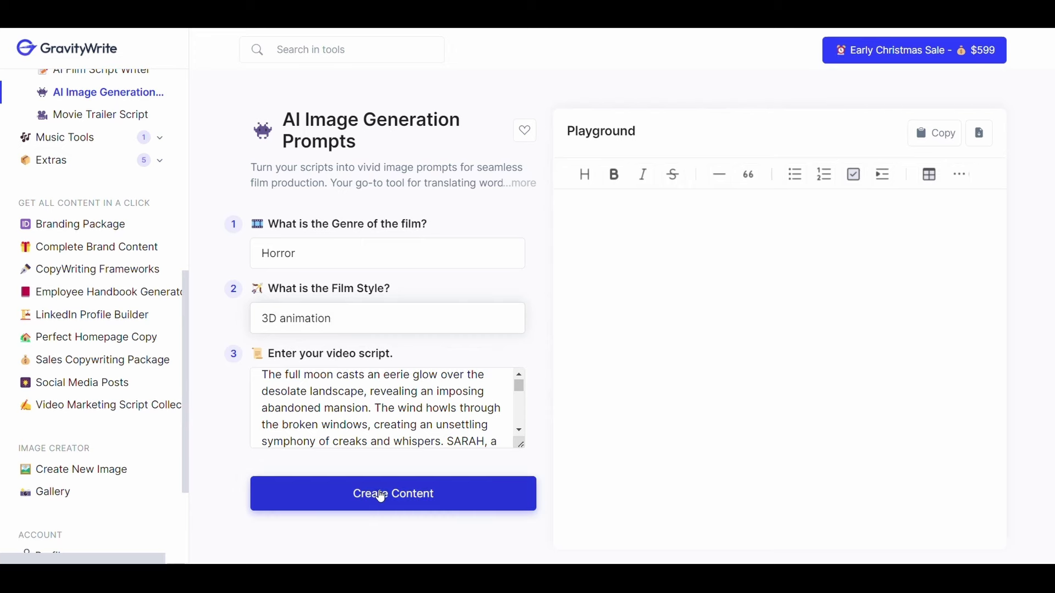
pyautogui.click(373, 496)
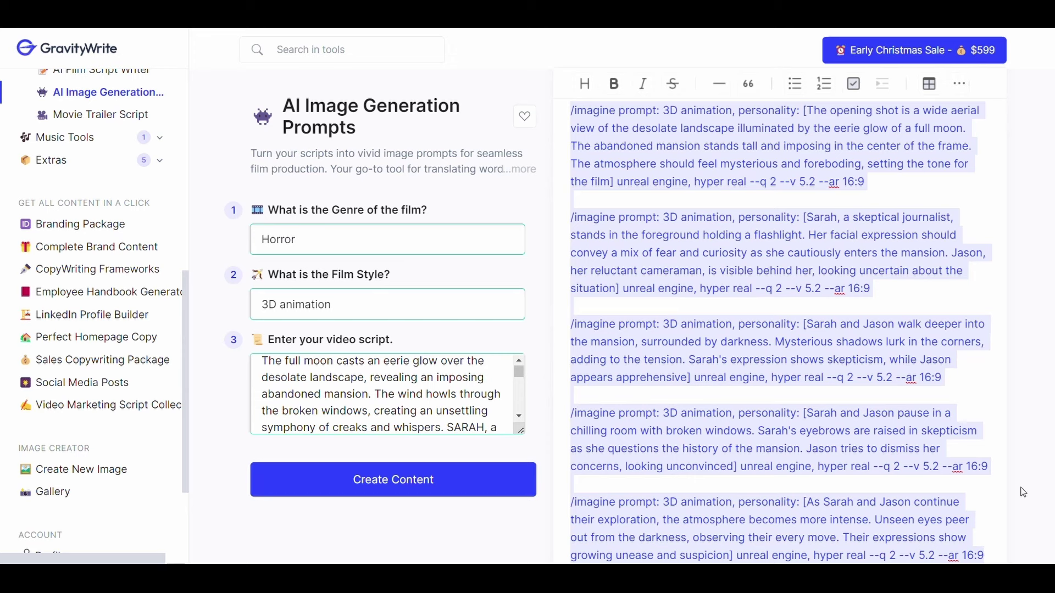
pyautogui.moveTo(570, 110); pyautogui.dragTo(895, 181)
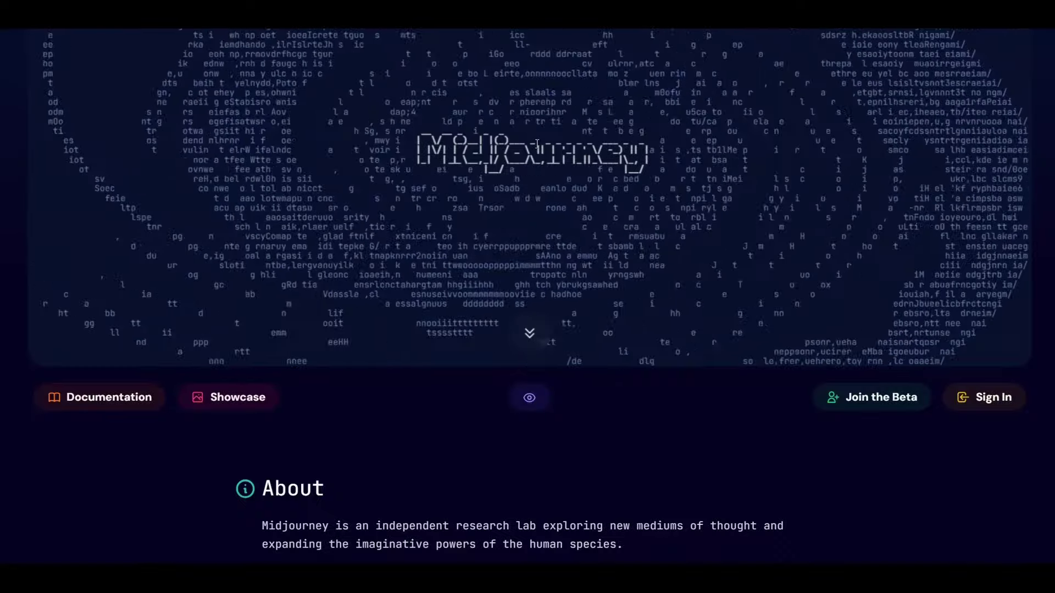
# - Sign in to Midjourney with Discord, authorize the bot, and accept the Midjourney server invite
pyautogui.click(984, 397)
pyautogui.click(537, 398)
pyautogui.scroll(-5, 689, 177)
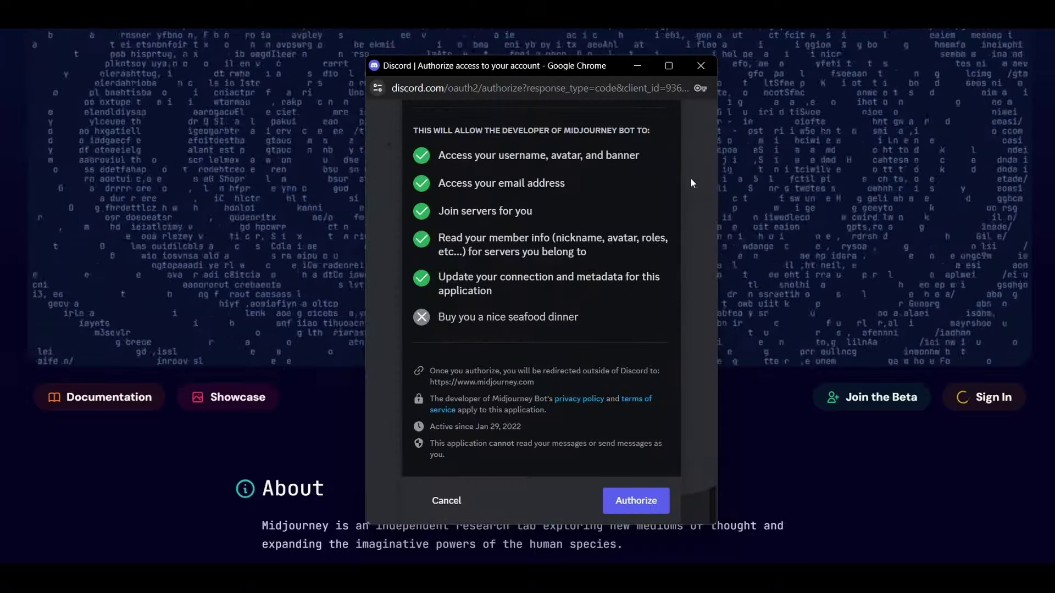
pyautogui.click(629, 500)
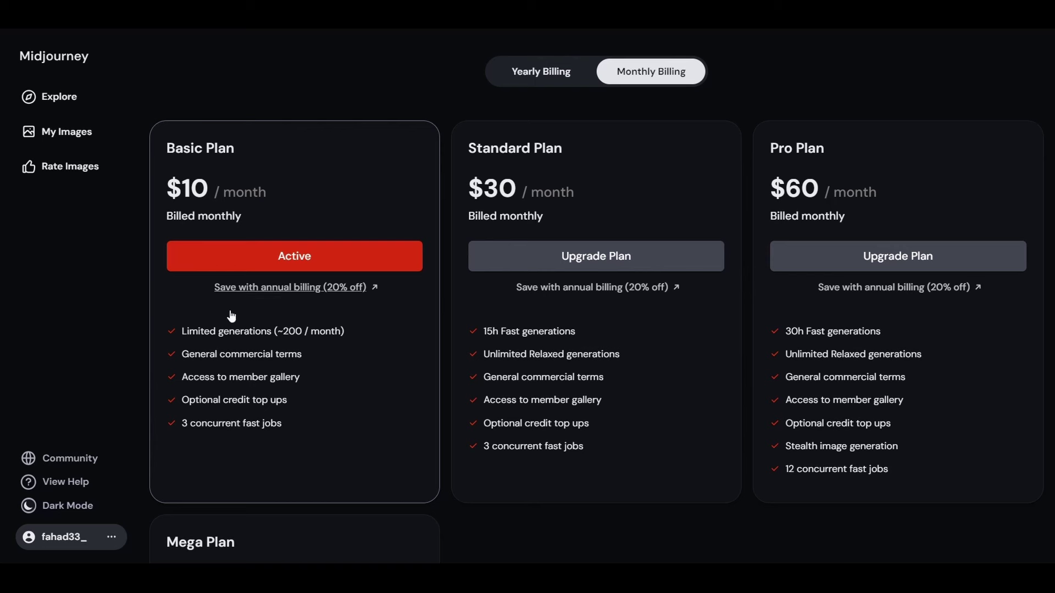
pyautogui.click(67, 466)
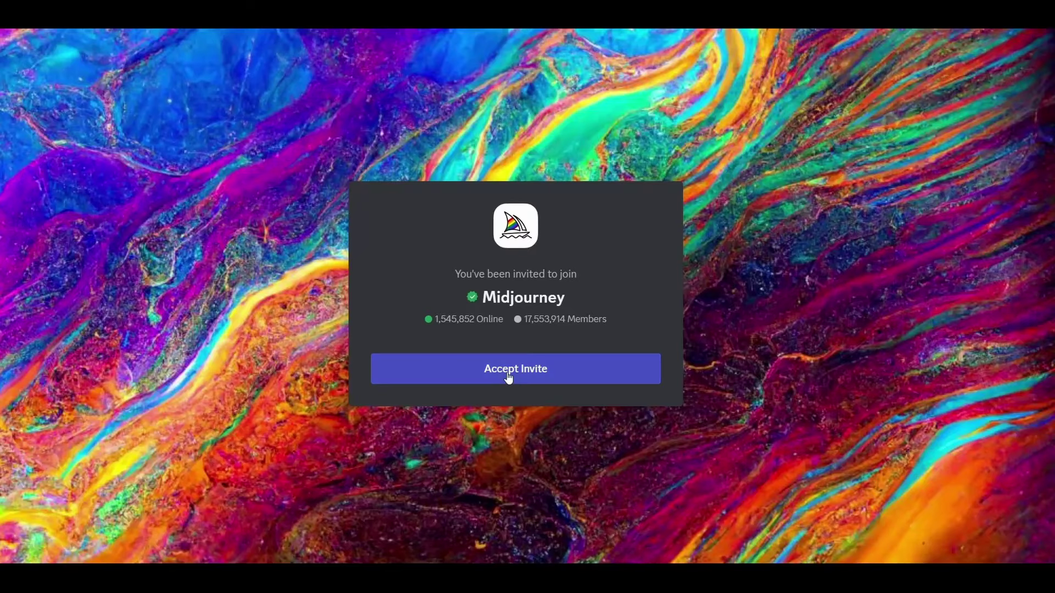
pyautogui.click(509, 377)
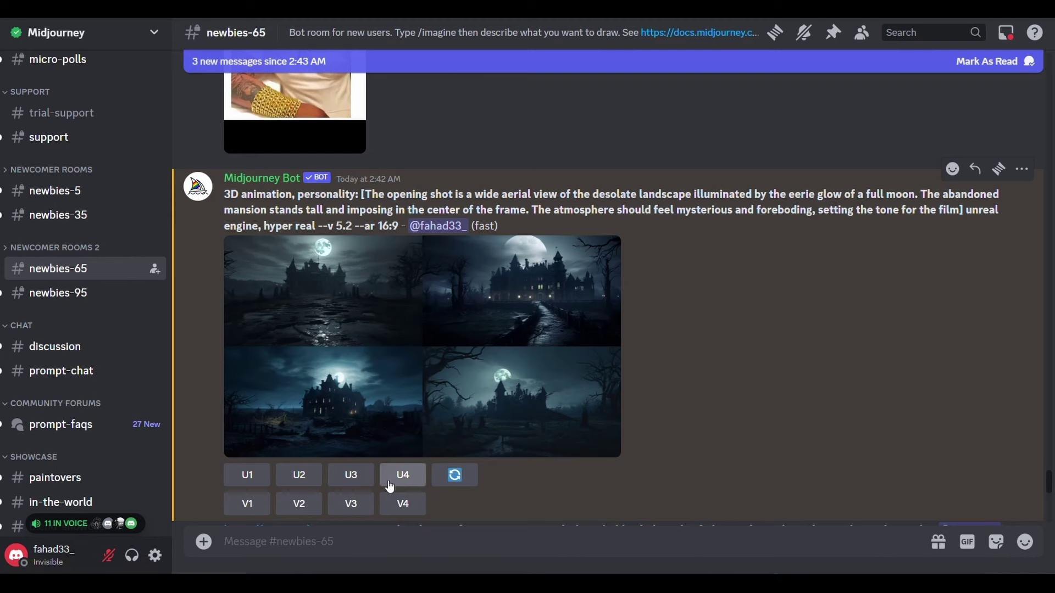
# - Upscale mansion variation U2 and save the full-size image from the browser as a PNG
pyautogui.click(299, 477)
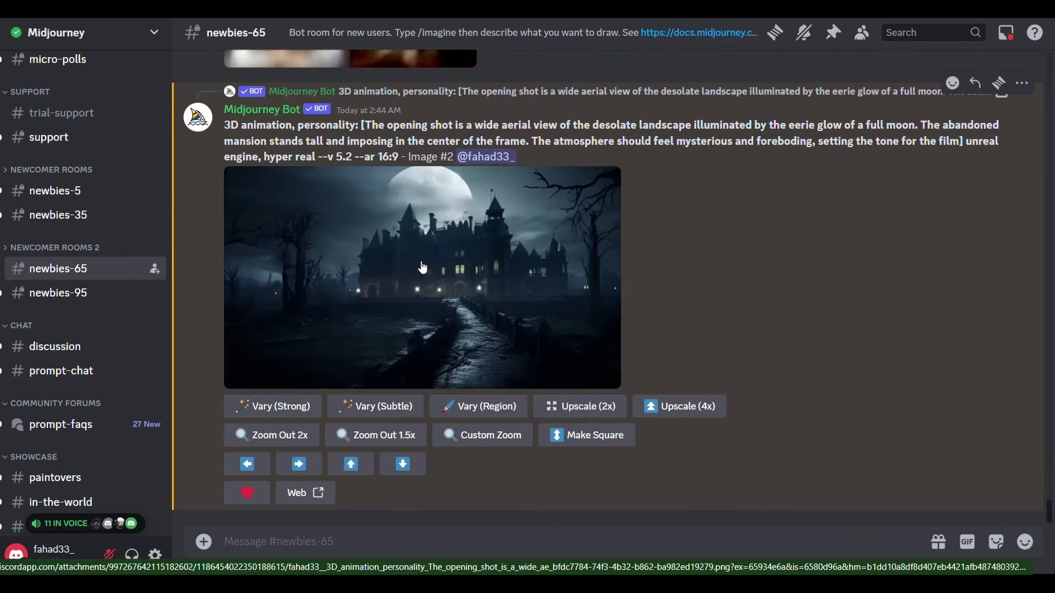
pyautogui.click(420, 263)
pyautogui.click(198, 488)
pyautogui.rightClick(303, 176)
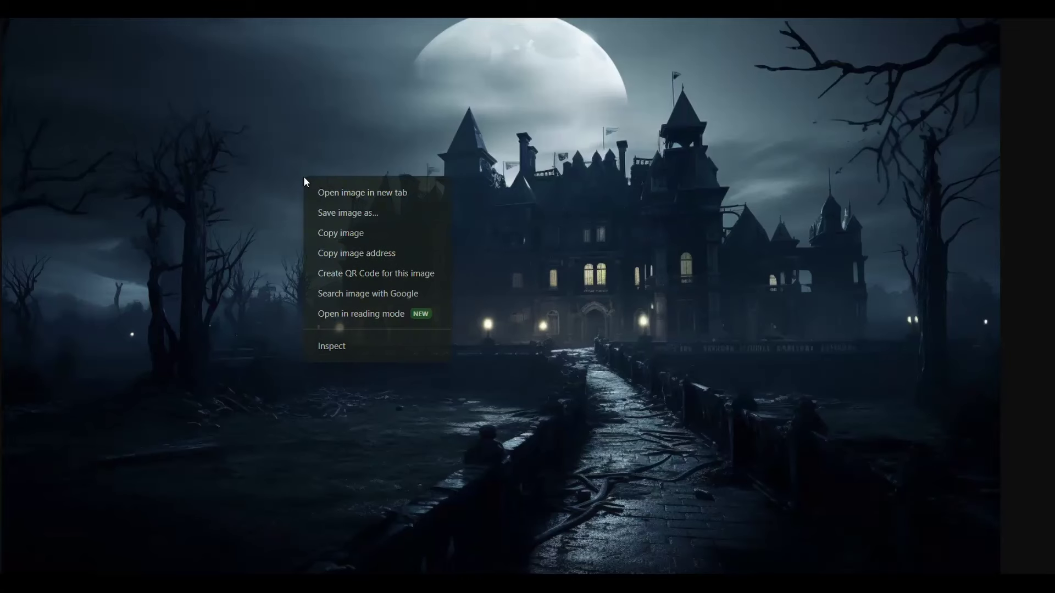
pyautogui.click(328, 214)
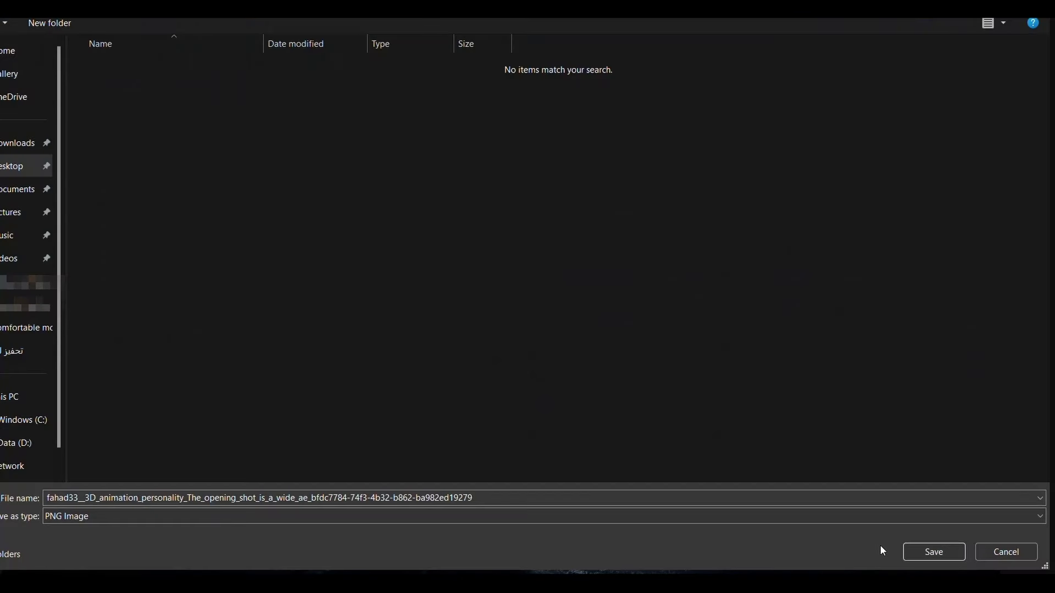
pyautogui.click(930, 549)
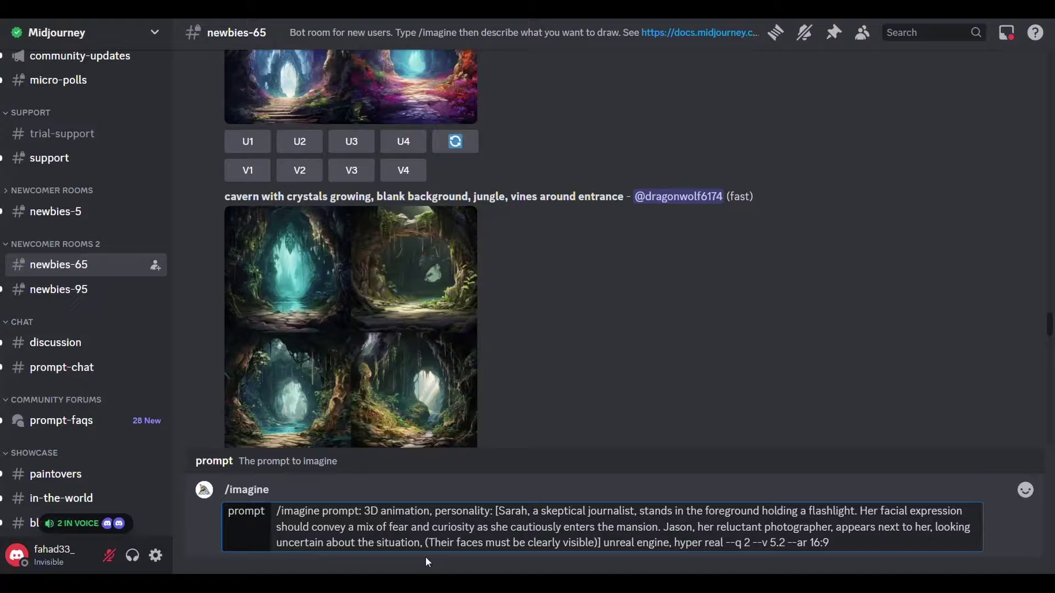
# - Send /imagine with the Sarah image link, the walking-deeper scene prompt and a character-matching sentence
pyautogui.moveTo(426, 552); pyautogui.dragTo(654, 554)
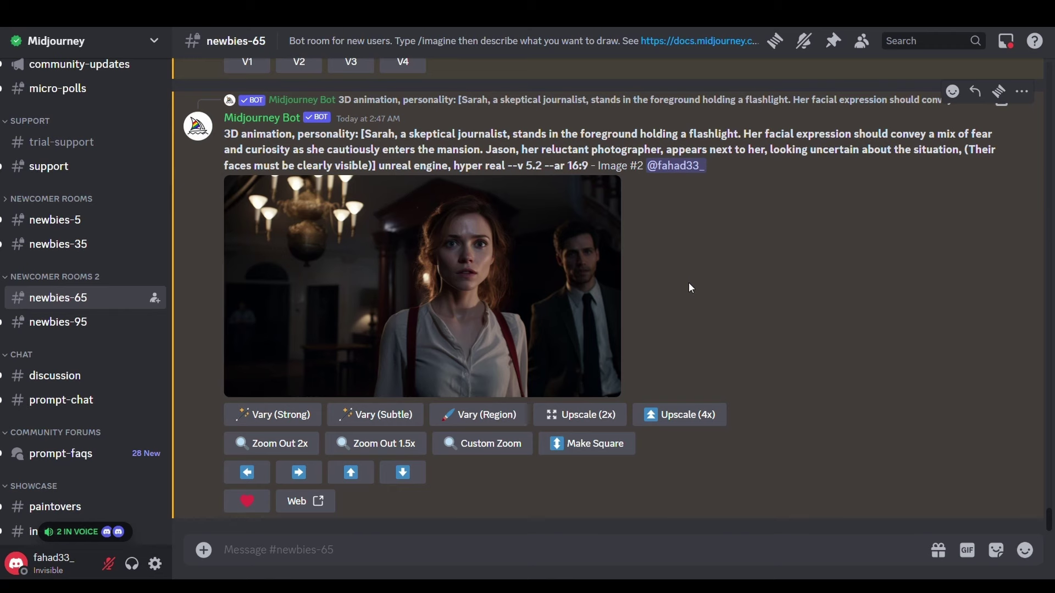
pyautogui.click(480, 281)
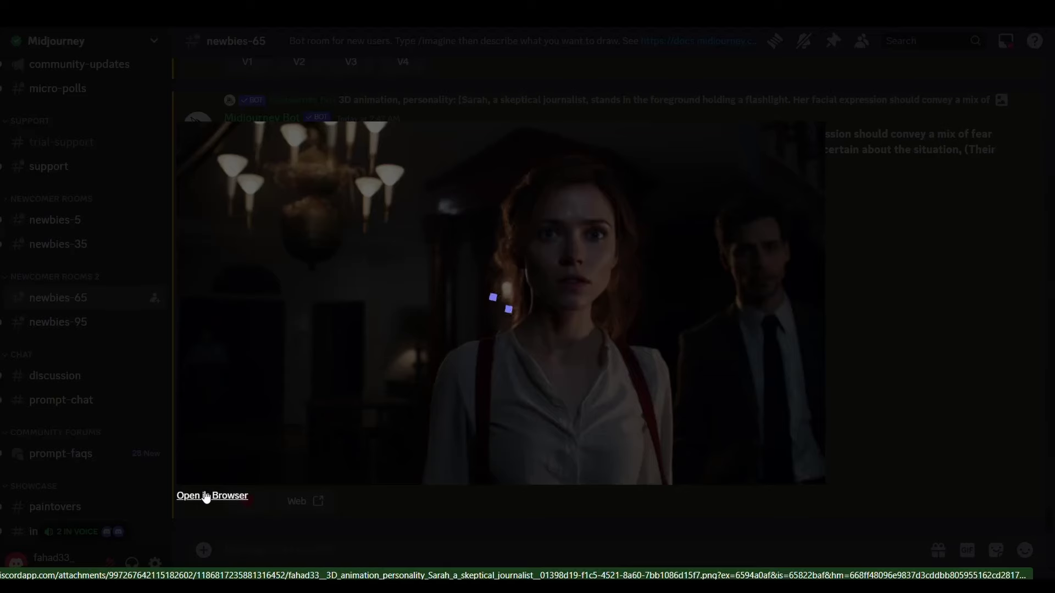
pyautogui.click(209, 496)
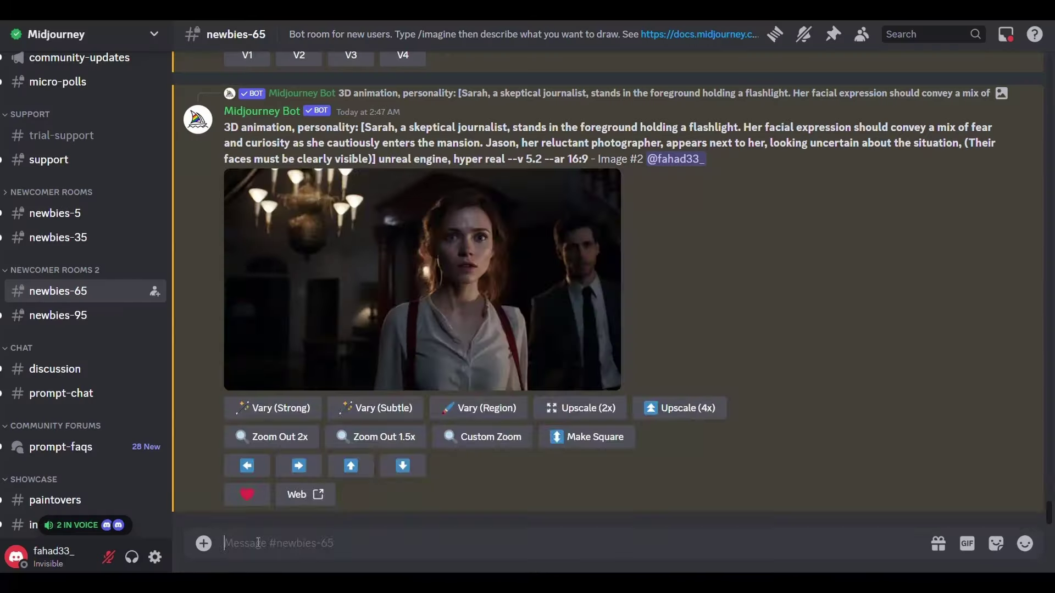
pyautogui.write('/imagine')
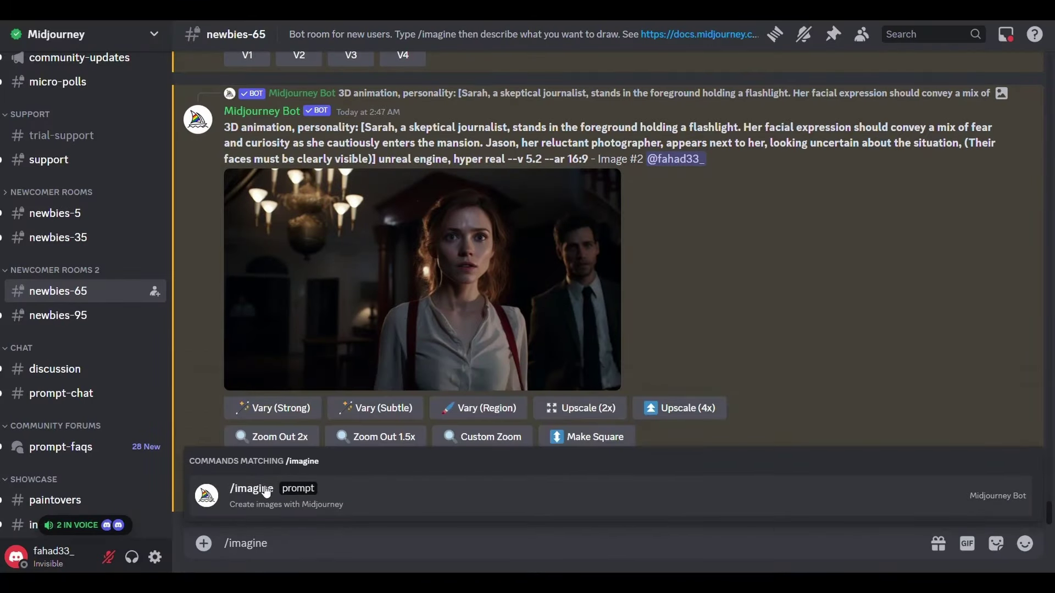
pyautogui.click(263, 490)
pyautogui.hotkey('ctrl', 'v')
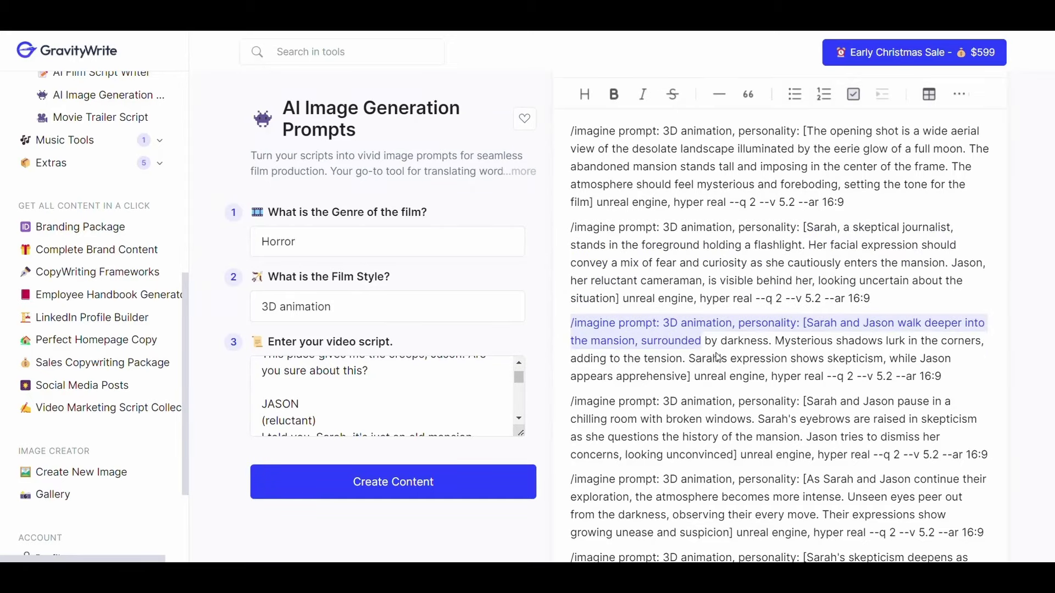
pyautogui.moveTo(709, 340); pyautogui.dragTo(945, 379)
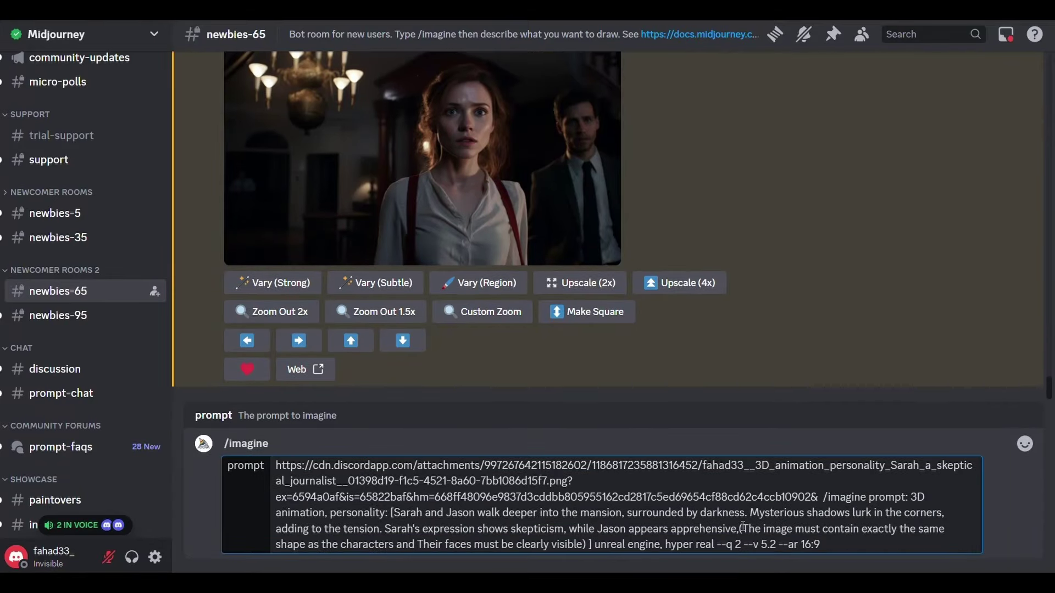
pyautogui.moveTo(743, 529); pyautogui.dragTo(590, 553)
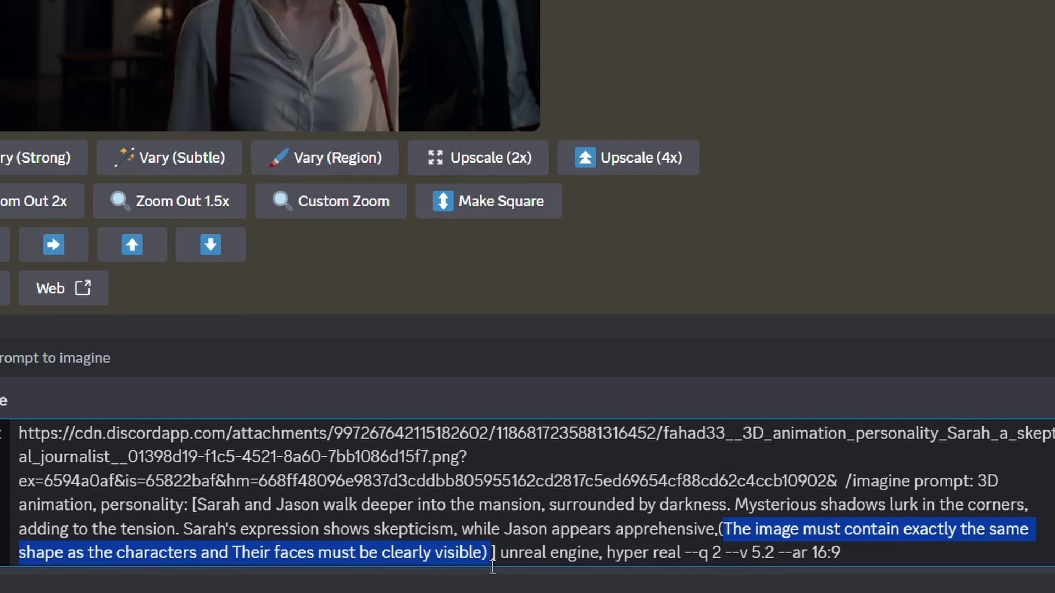
pyautogui.press('Return')
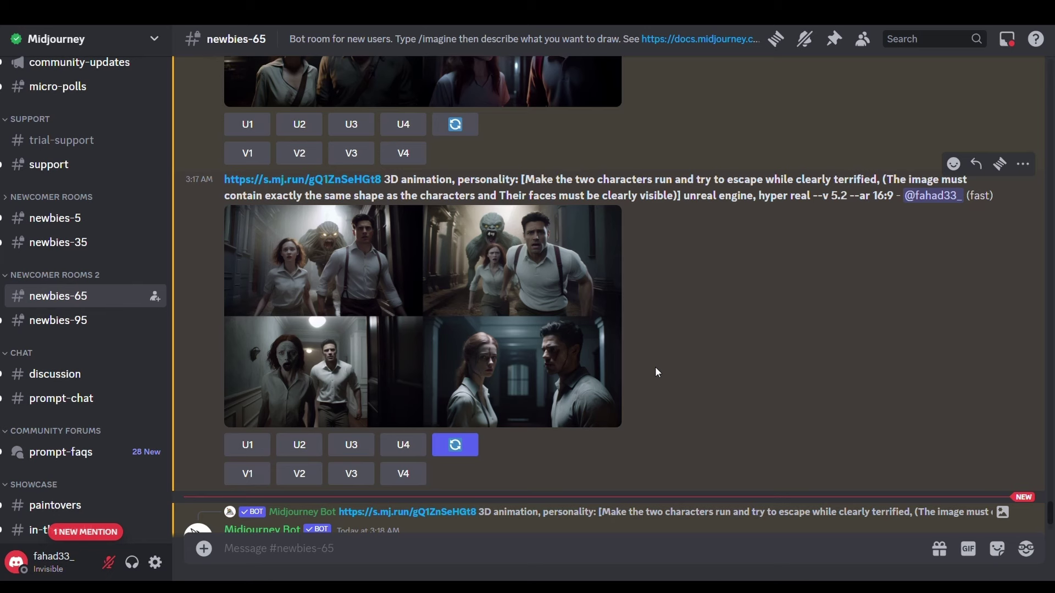
# - Re-roll the 'run and try to escape' grid for new image variations
pyautogui.click(461, 446)
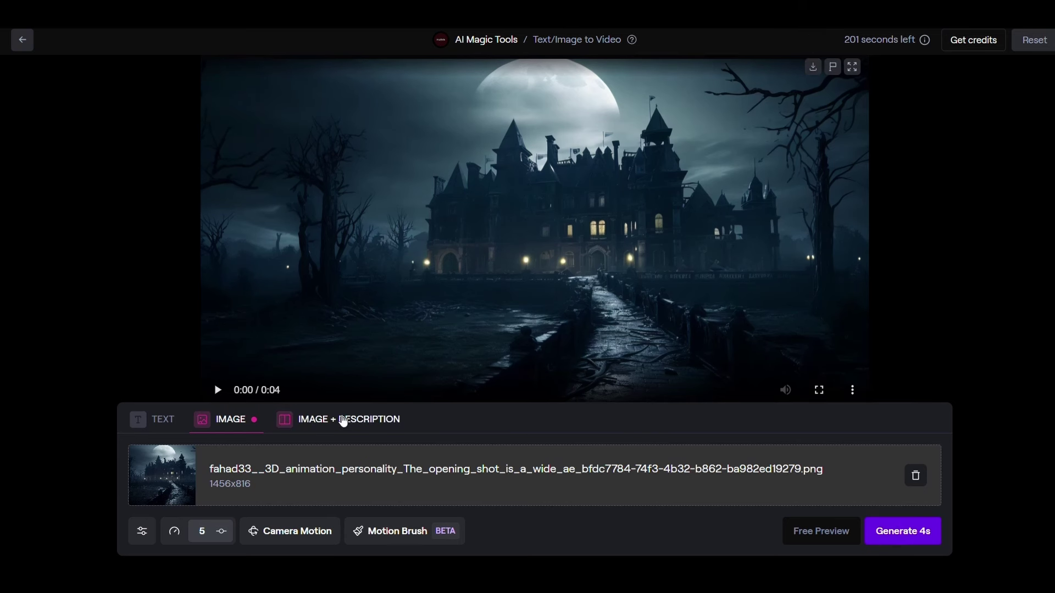
pyautogui.click(344, 420)
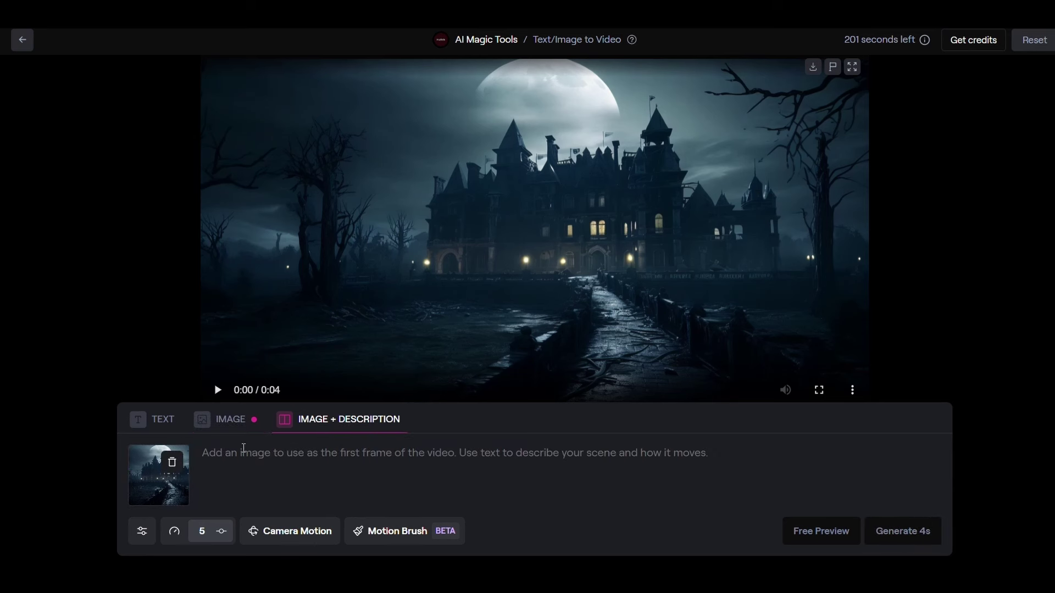
pyautogui.click(225, 419)
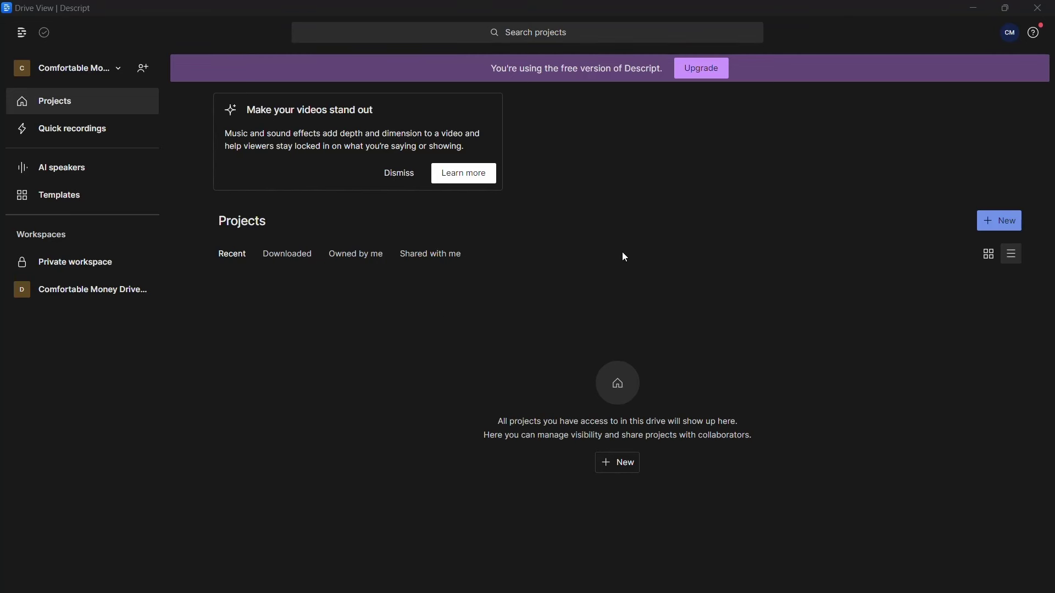
# - Create a Descript audio project with the pasted creepy-mansion line and browse stock AI speakers
pyautogui.click(993, 219)
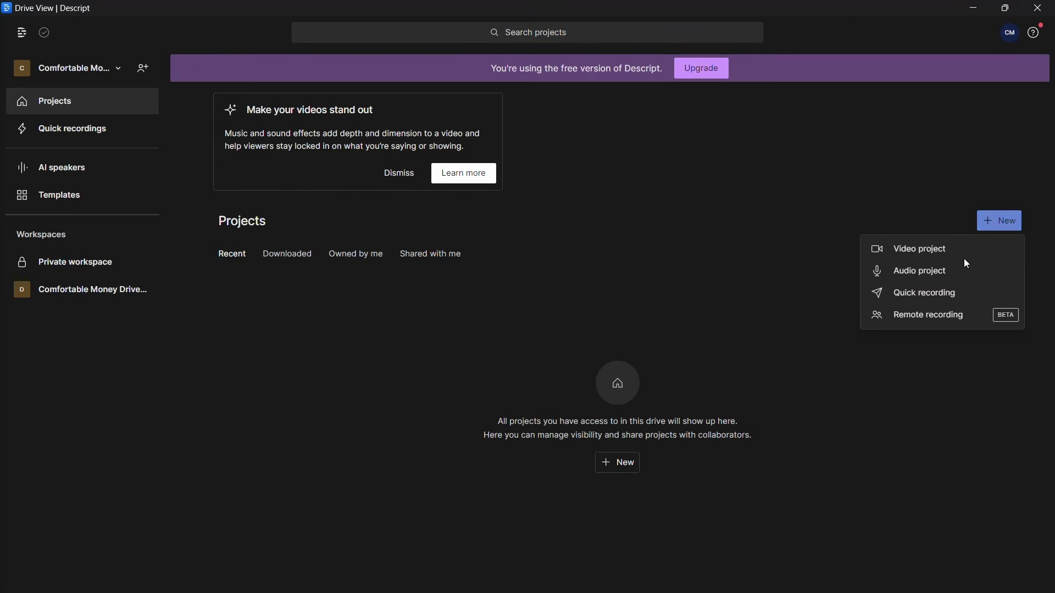
pyautogui.click(917, 275)
pyautogui.press('Return')
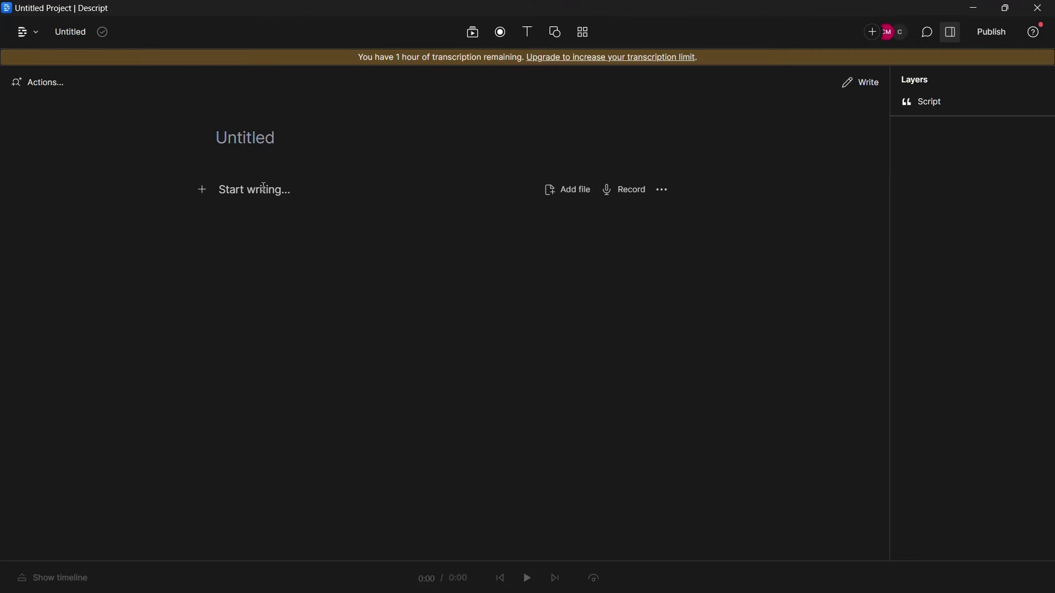
pyautogui.write('Thisplace gives me the creeps, Jason. Are you sure about this?')
pyautogui.click(243, 193)
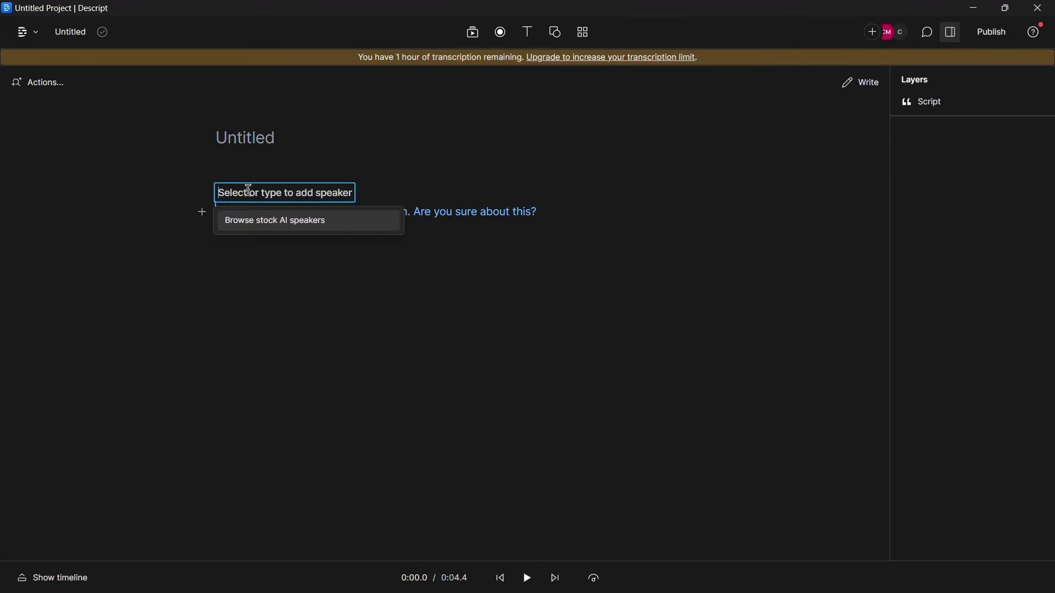
pyautogui.click(251, 220)
pyautogui.moveTo(668, 272)
pyautogui.mouseDown()
pyautogui.moveTo(674, 448)
pyautogui.moveTo(679, 270)
pyautogui.mouseUp()
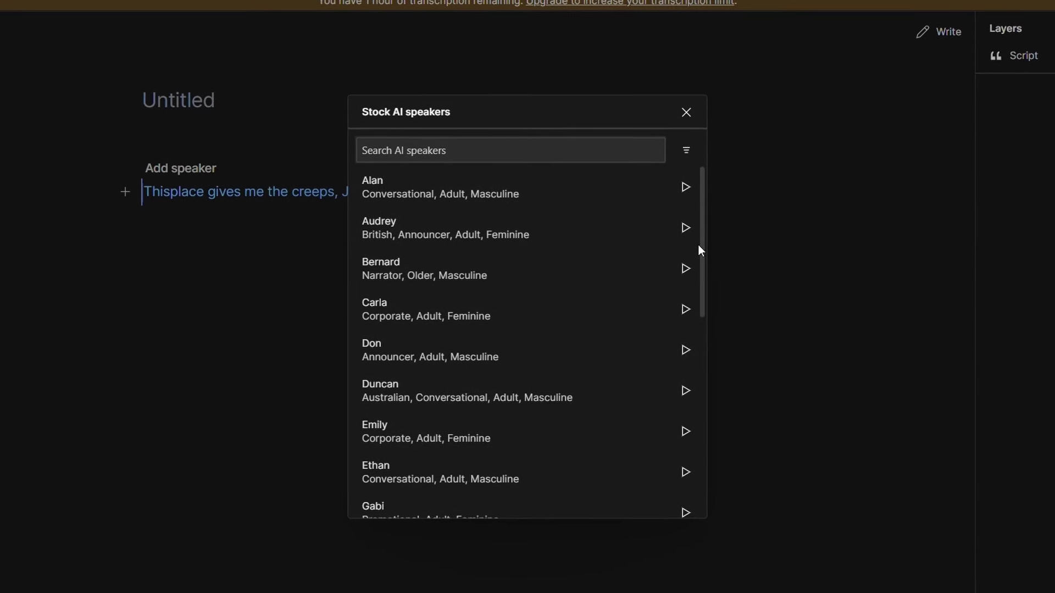
# - Voice the line with the Audrey speaker, preview it, and retitle the project 'sarah 1'
pyautogui.click(589, 226)
pyautogui.click(526, 572)
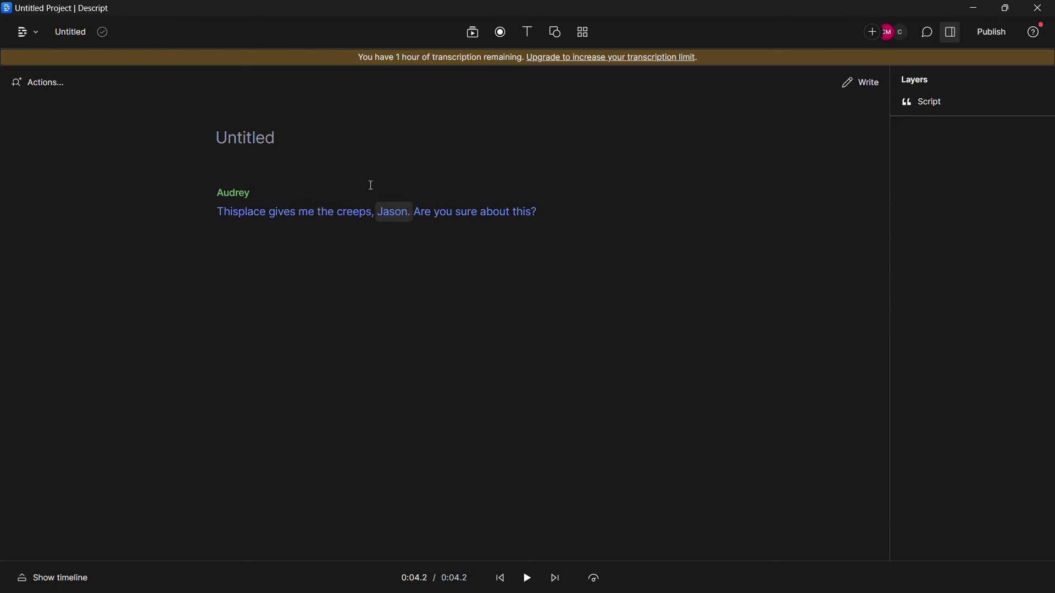
pyautogui.write('sarah 1')
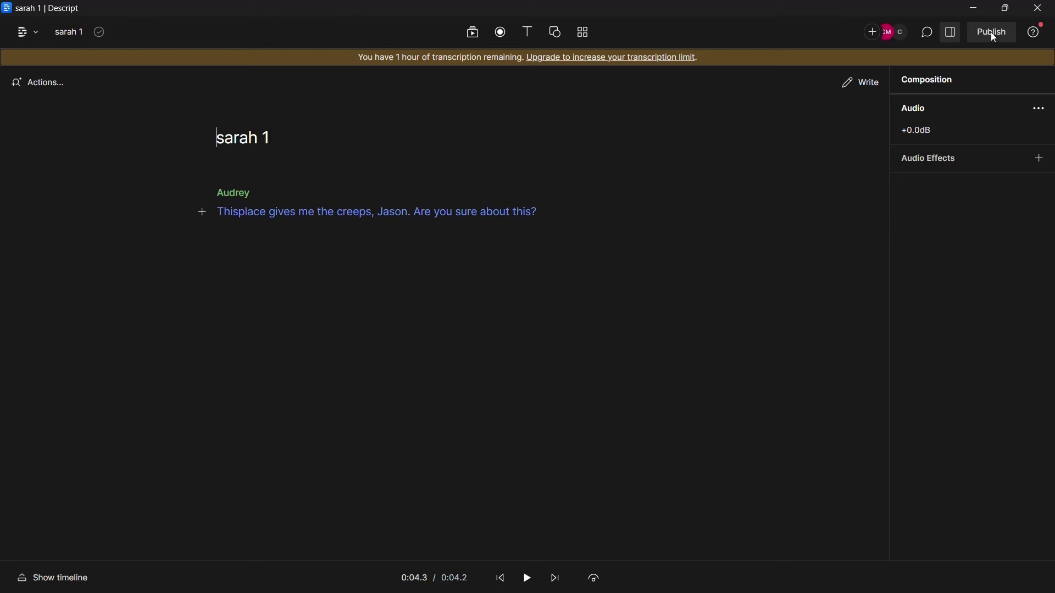
# - Export the 'sarah 1' project as a WAV audio file
pyautogui.click(994, 34)
pyautogui.click(771, 69)
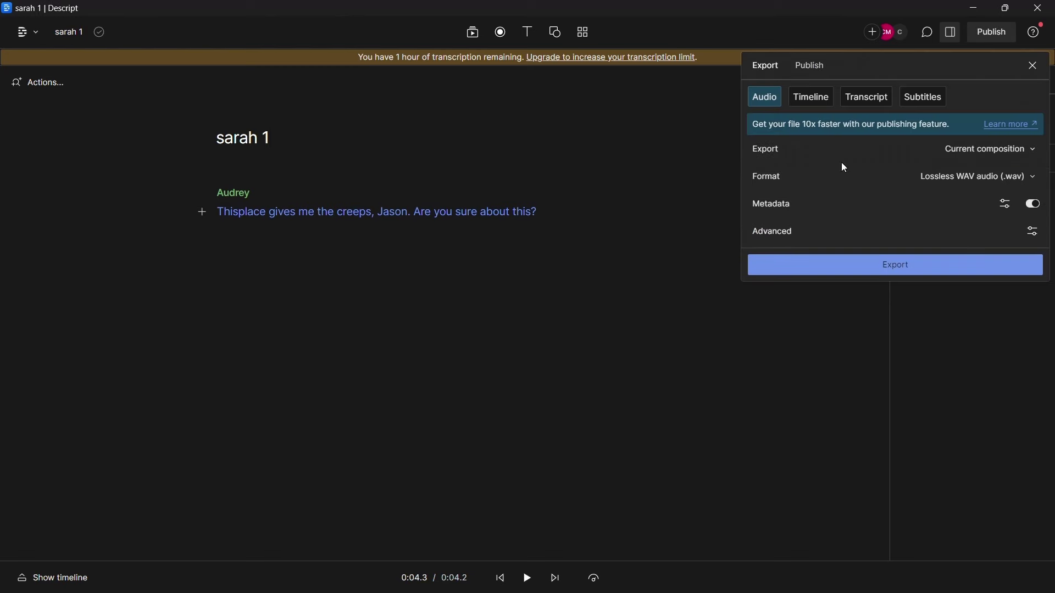
pyautogui.click(895, 262)
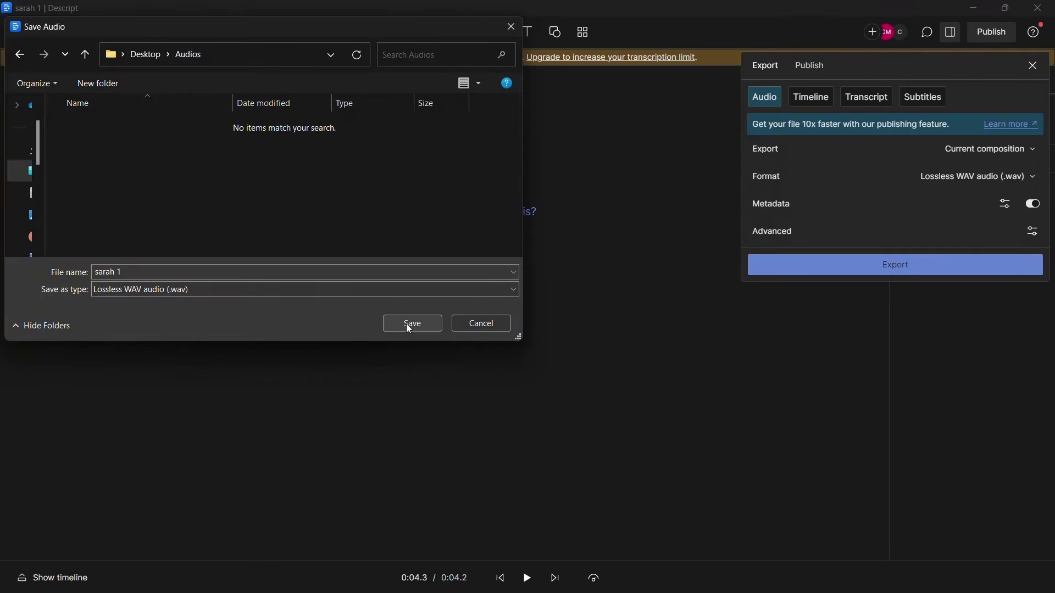
pyautogui.click(417, 327)
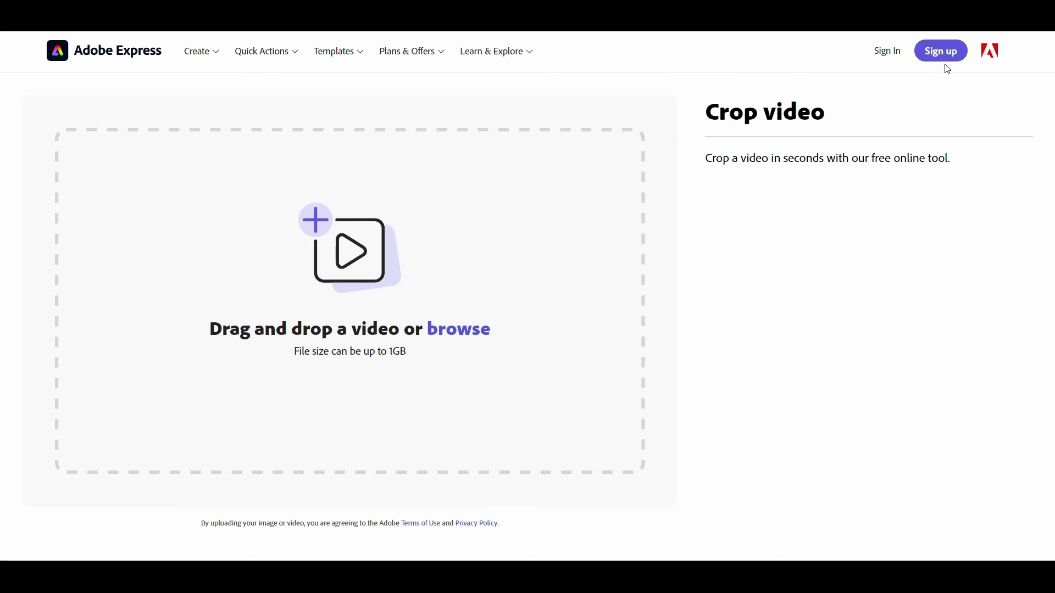
# - Load the Gen-2 mansion clip into Adobe Express and narrow it with a Freeform crop
pyautogui.click(503, 248)
pyautogui.click(703, 127)
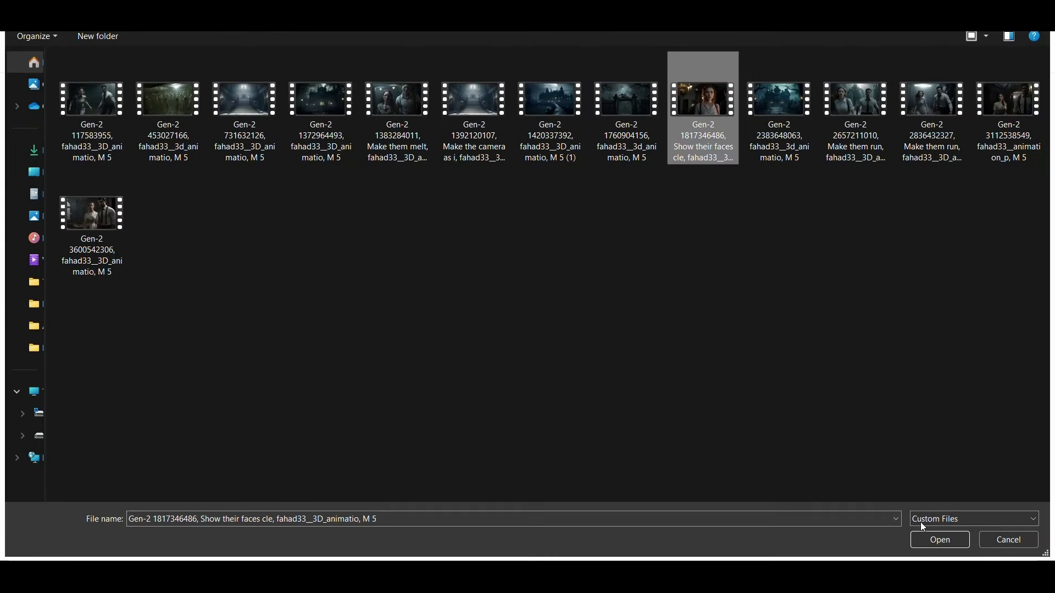
pyautogui.click(940, 541)
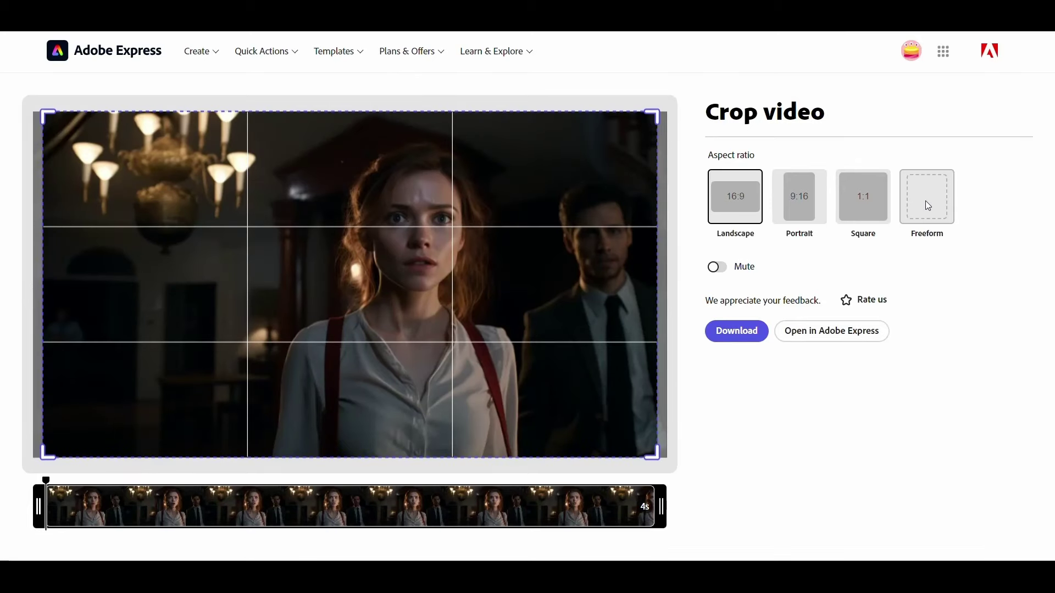
pyautogui.click(928, 205)
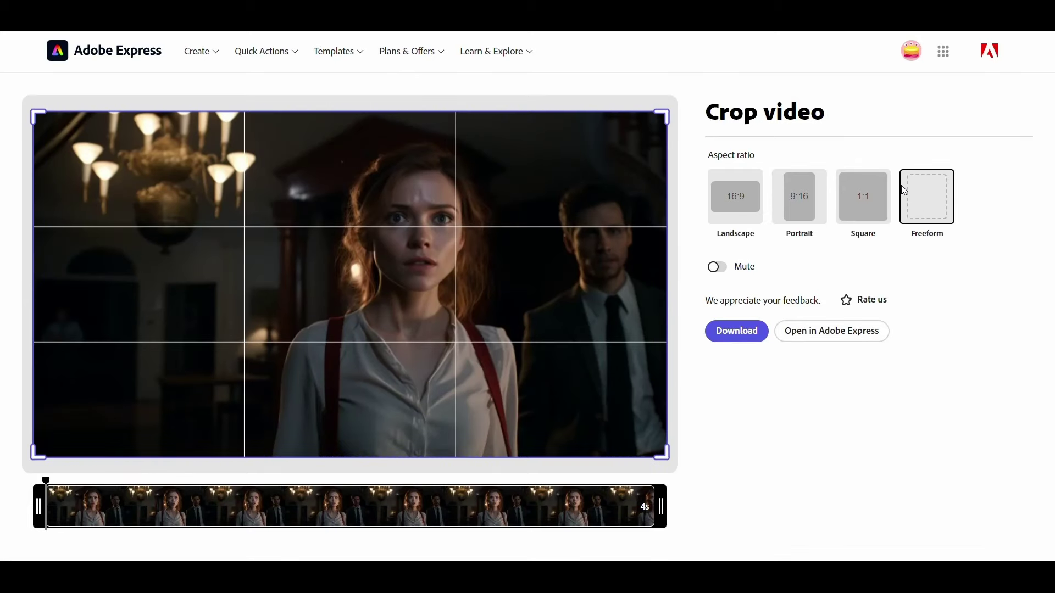
pyautogui.moveTo(669, 115); pyautogui.dragTo(544, 111)
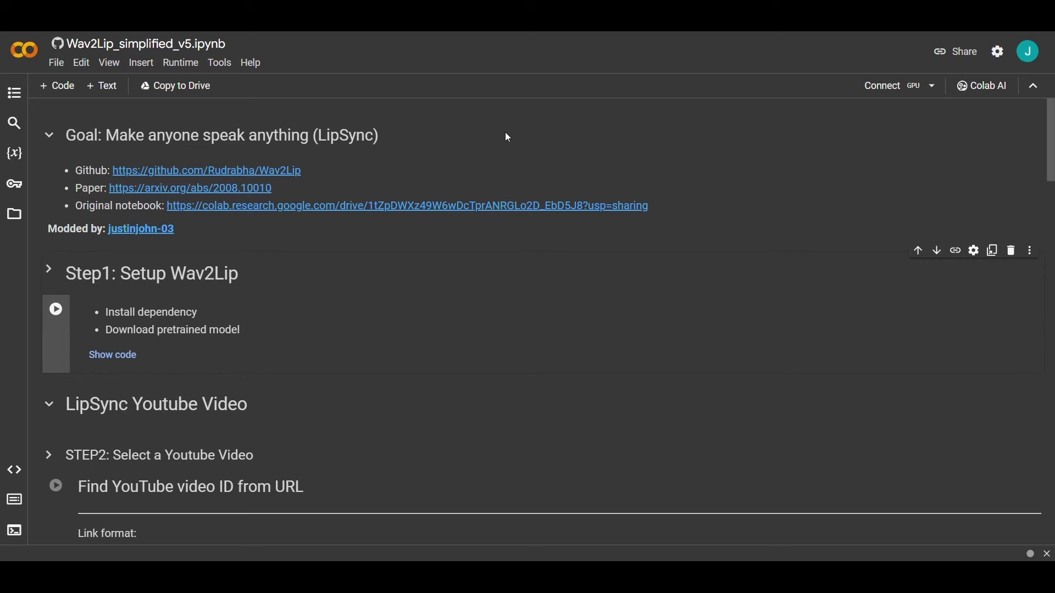
# - Save a Drive copy of the Wav2Lip notebook and run Step1 setup until it reports ready
pyautogui.click(180, 86)
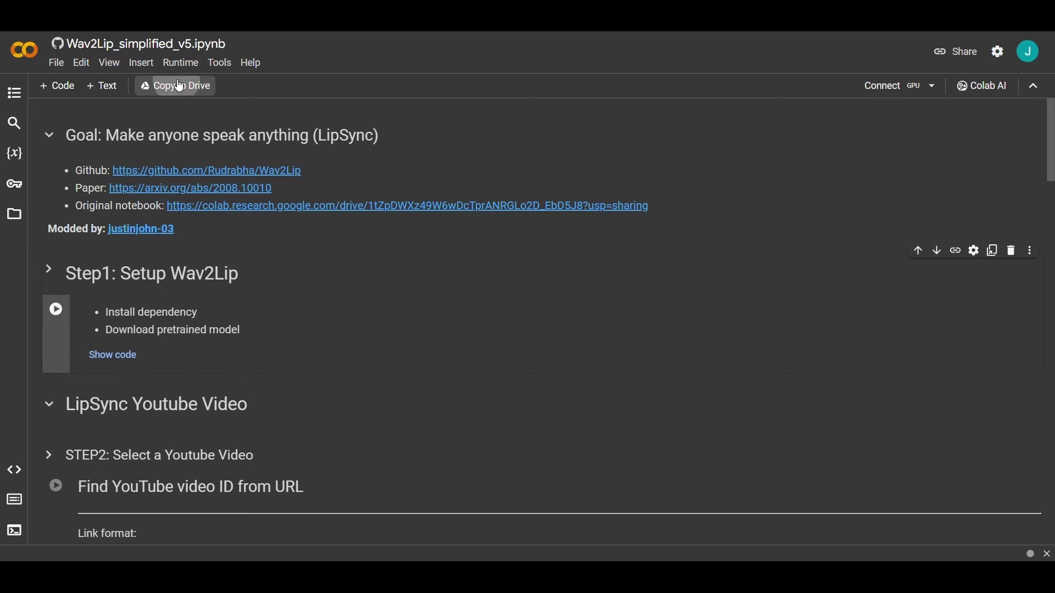
pyautogui.click(56, 311)
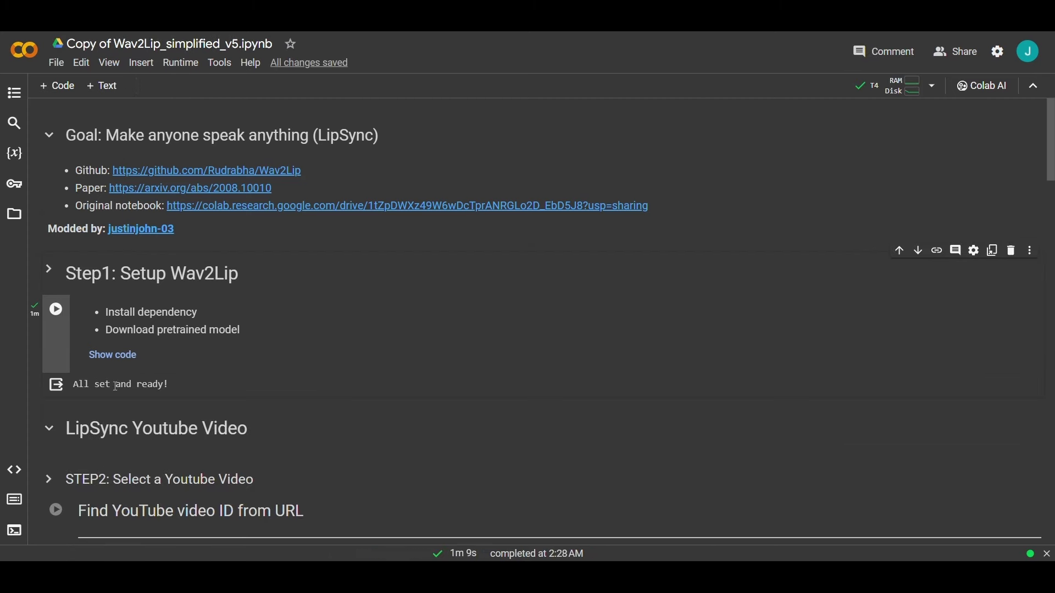
pyautogui.scroll(-5, 116, 386)
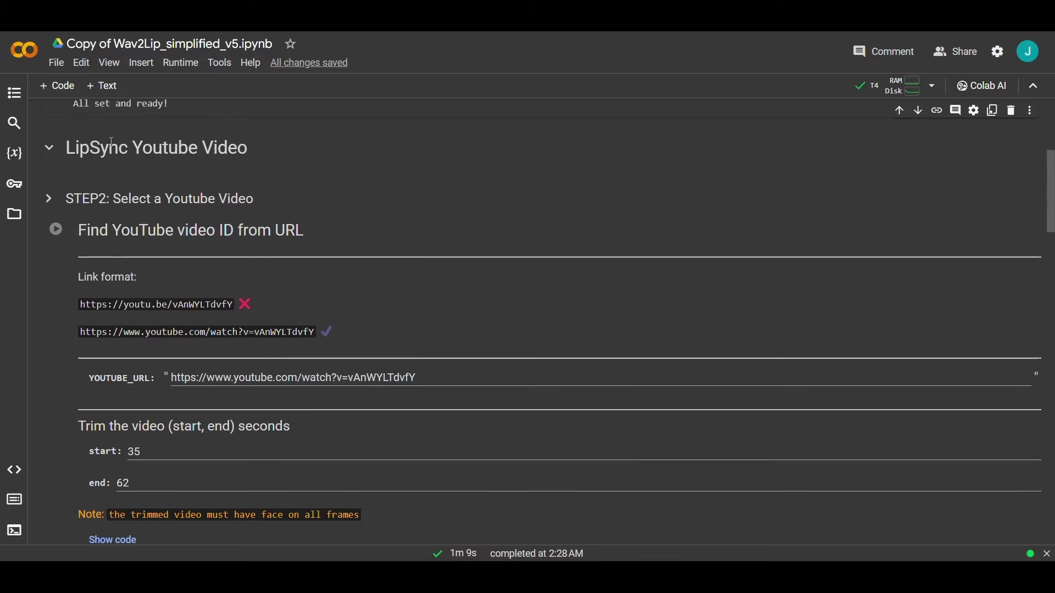
pyautogui.scroll(-15, 218, 141)
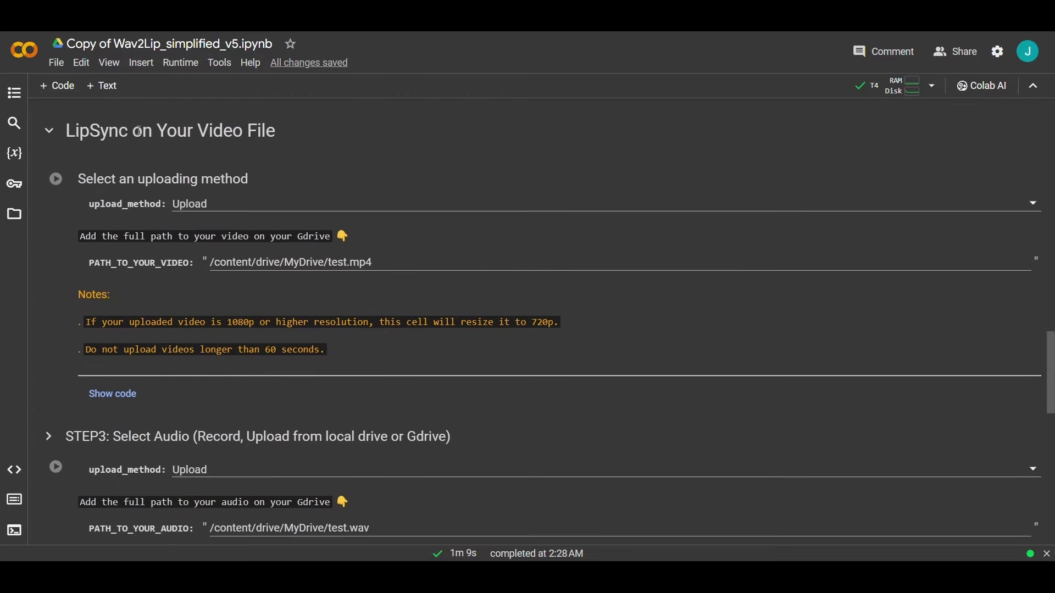
# - Grant Drive access and upload the animated character clip as the Wav2Lip video
pyautogui.click(55, 179)
pyautogui.click(657, 347)
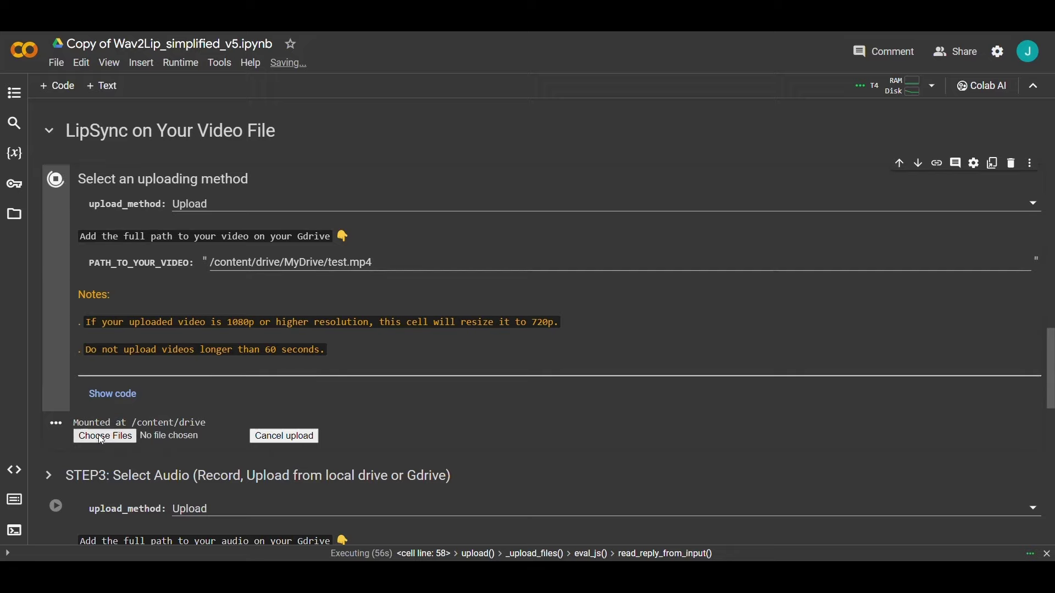
pyautogui.click(98, 434)
pyautogui.click(91, 147)
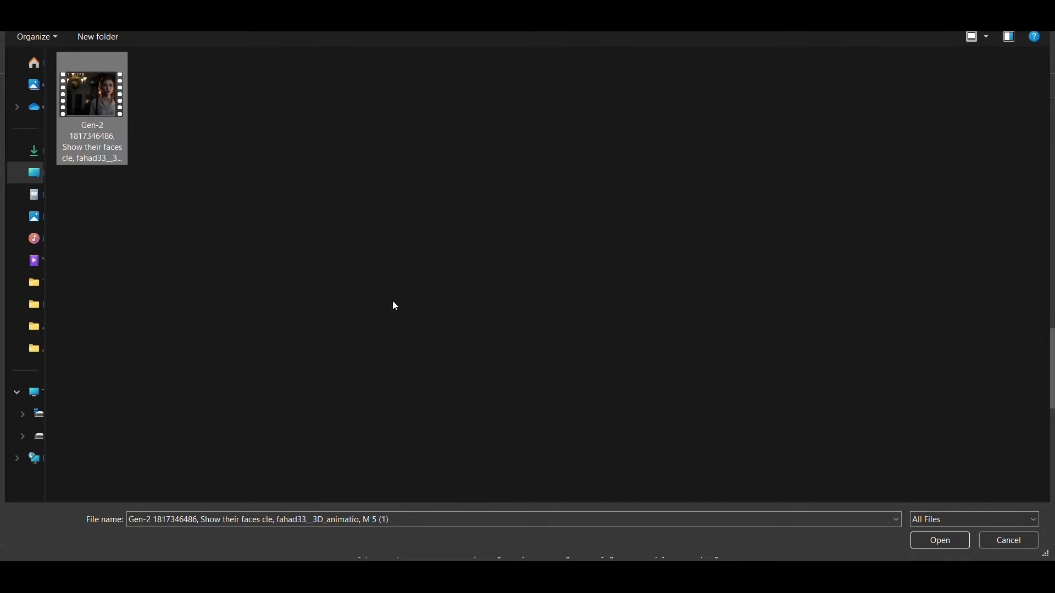
pyautogui.click(951, 544)
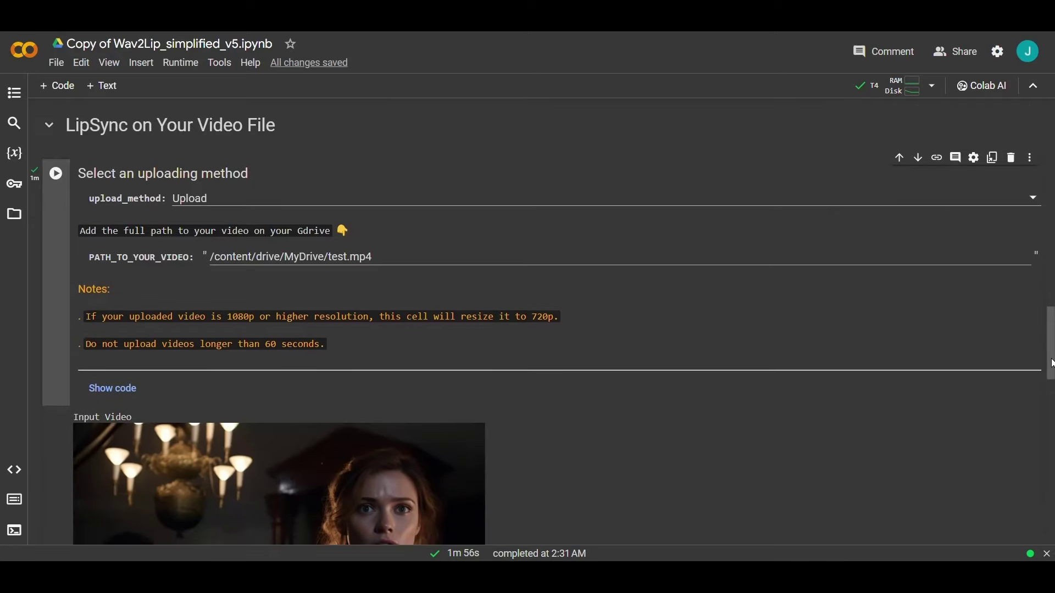
pyautogui.moveTo(1052, 351); pyautogui.dragTo(1052, 437)
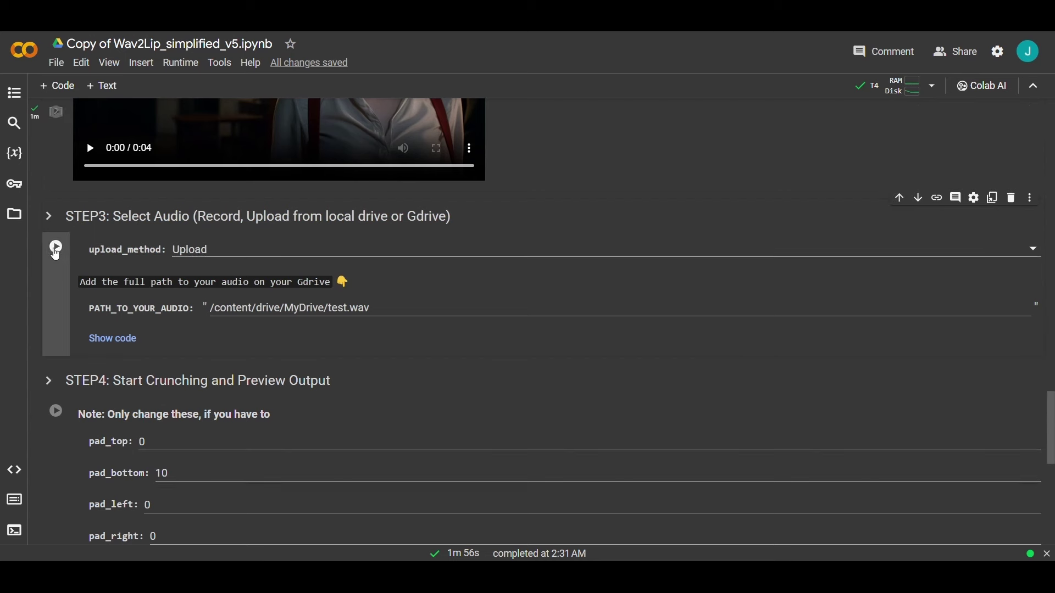
# - Run STEP3 and upload the voice audio file for lip-syncing
pyautogui.click(56, 247)
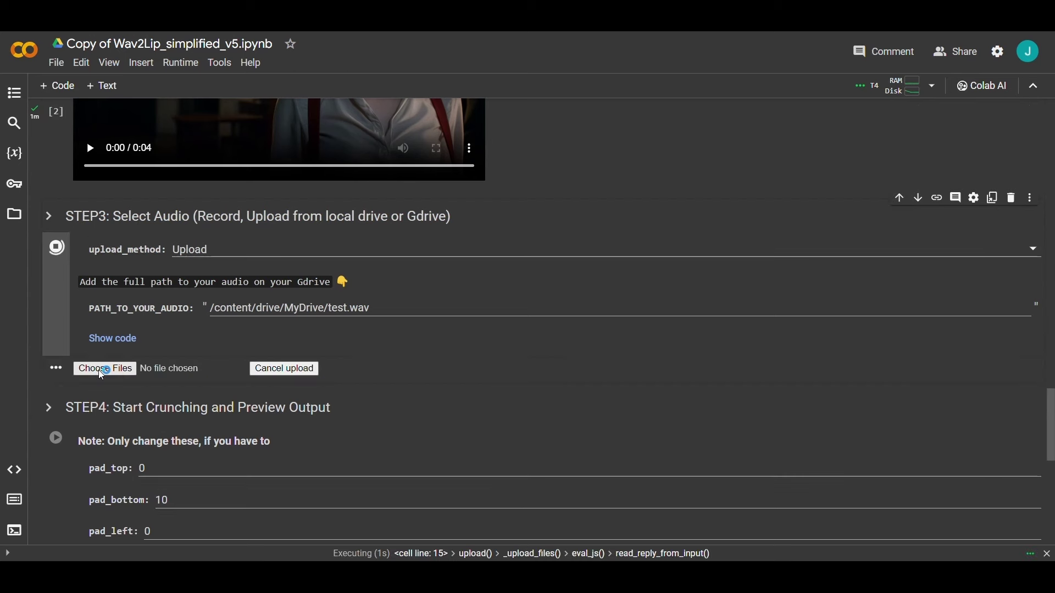
pyautogui.click(104, 369)
pyautogui.click(87, 237)
pyautogui.click(942, 541)
pyautogui.scroll(-3, 1052, 456)
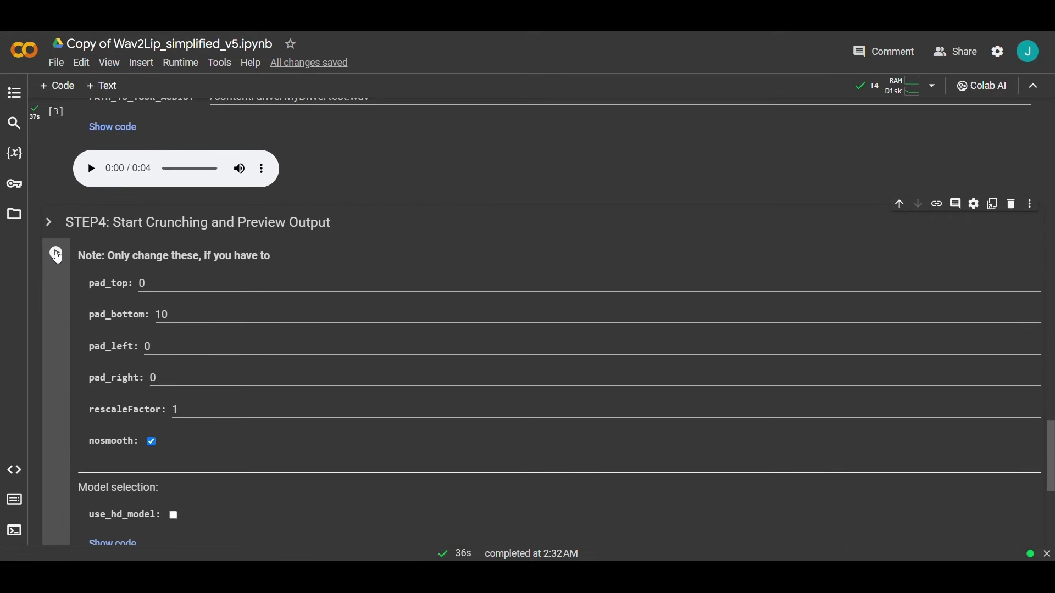
# - Generate the lip-synced result_voice.mp4, preview it, and download it
pyautogui.click(56, 256)
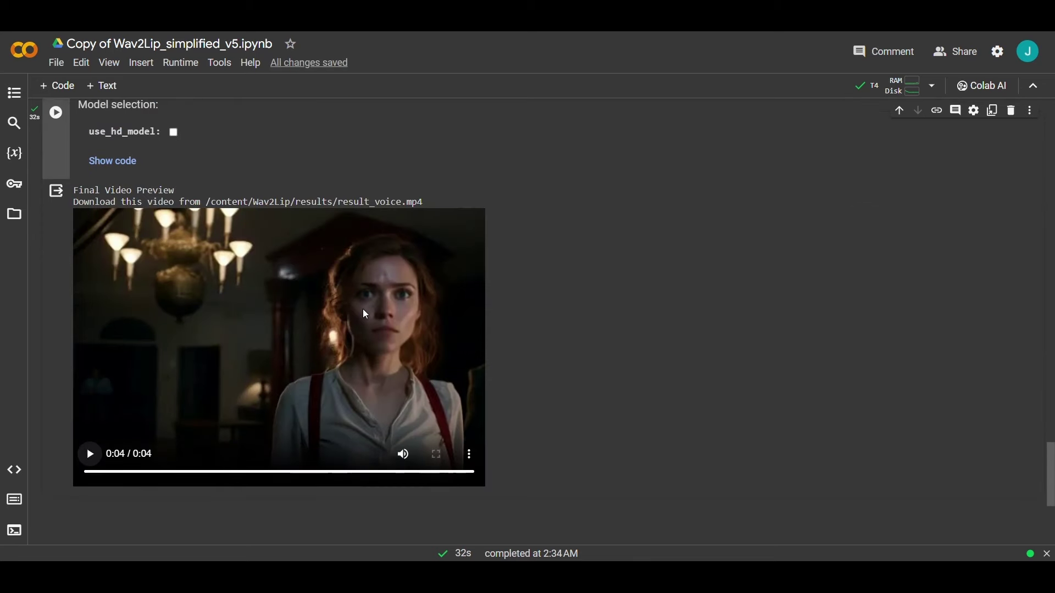
pyautogui.click(89, 453)
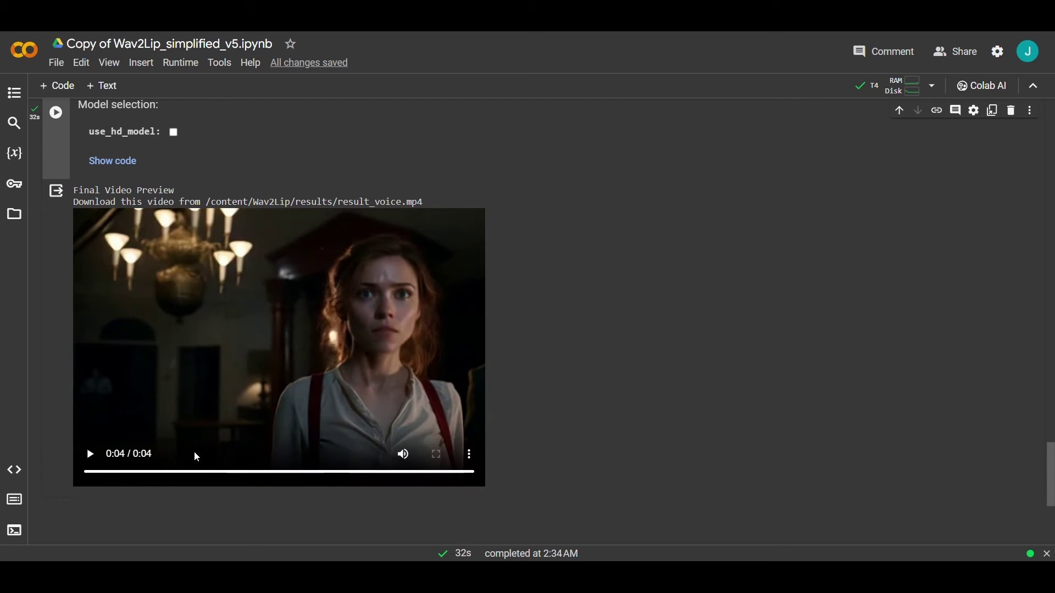
pyautogui.click(469, 454)
pyautogui.click(407, 392)
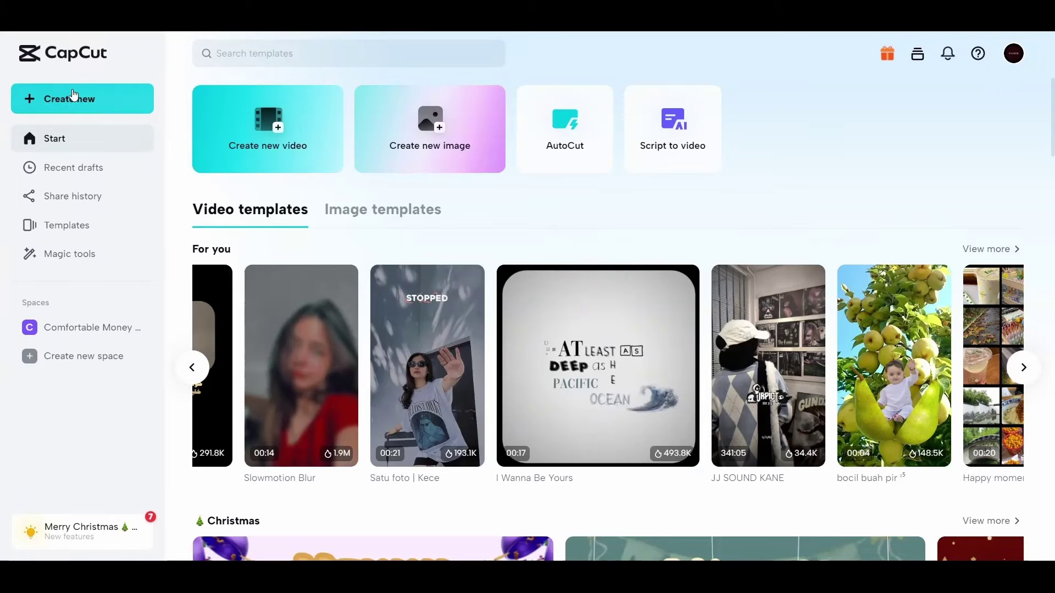
# - Start a new 16:9 CapCut project and import both clips from this device
pyautogui.click(84, 102)
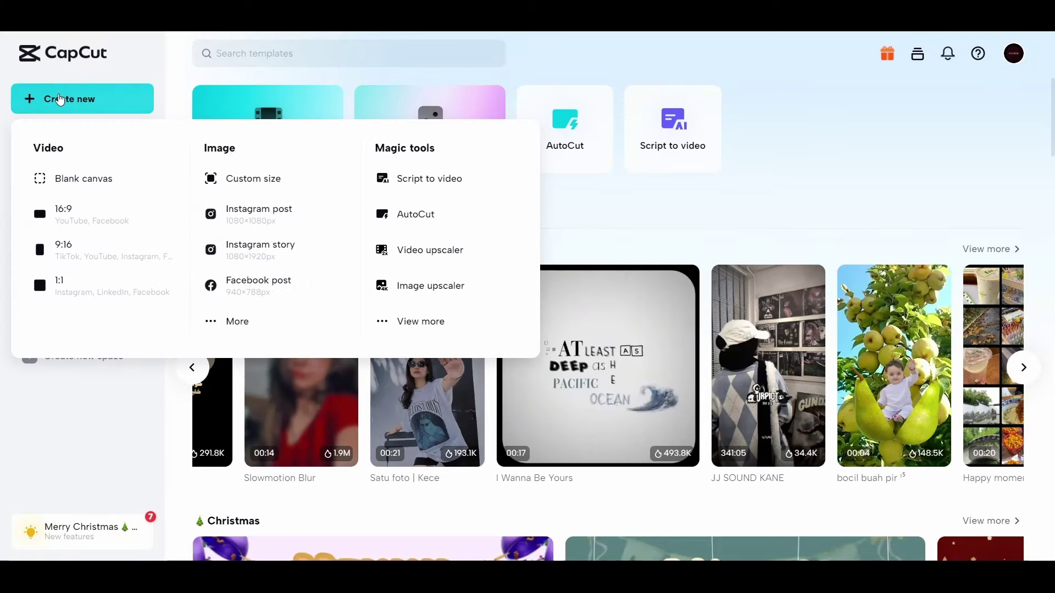
pyautogui.click(61, 206)
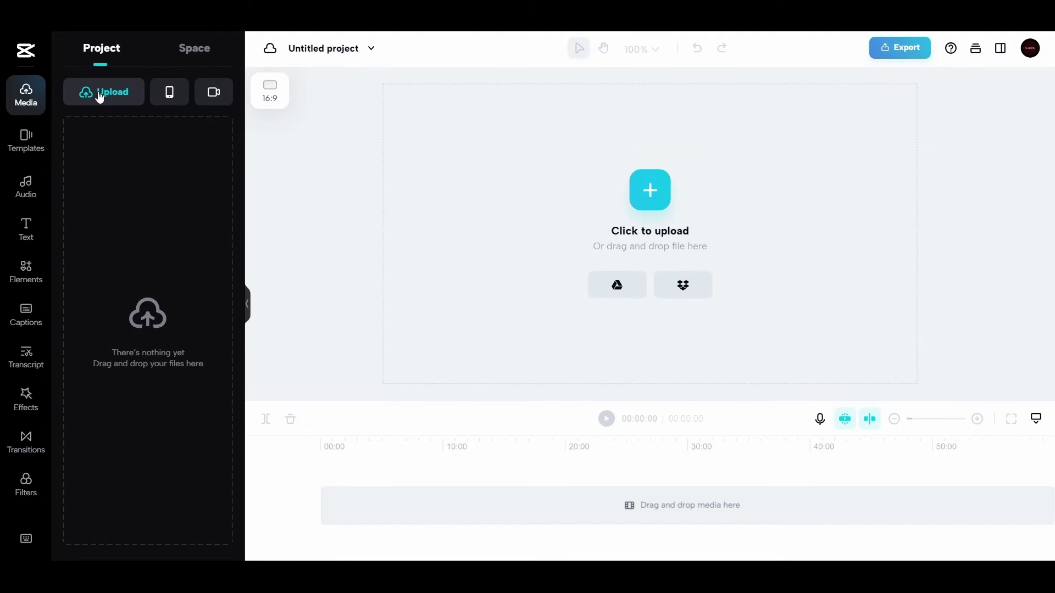
pyautogui.moveTo(100, 98)
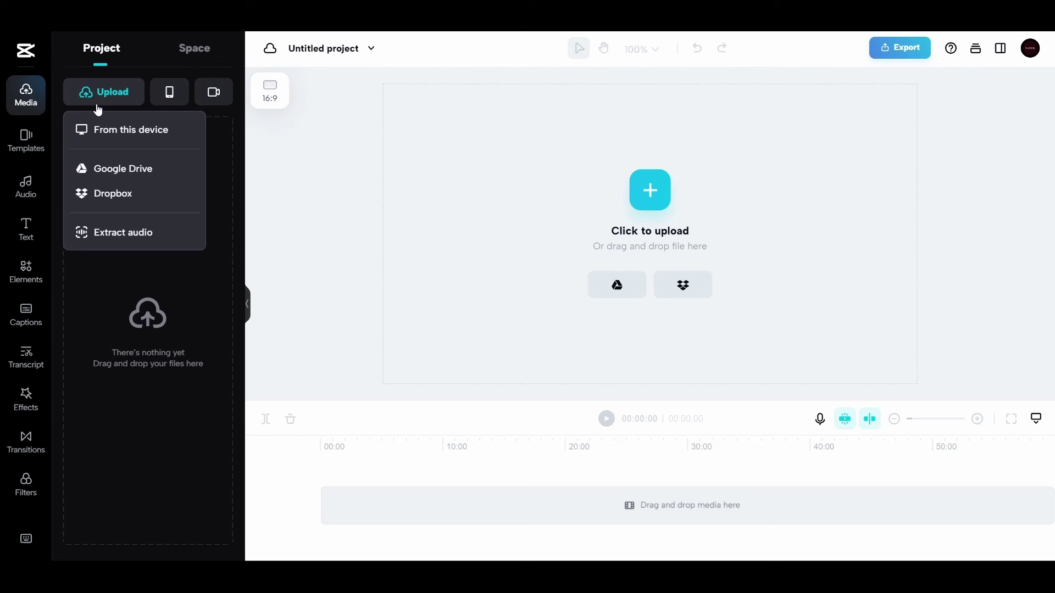
pyautogui.click(107, 136)
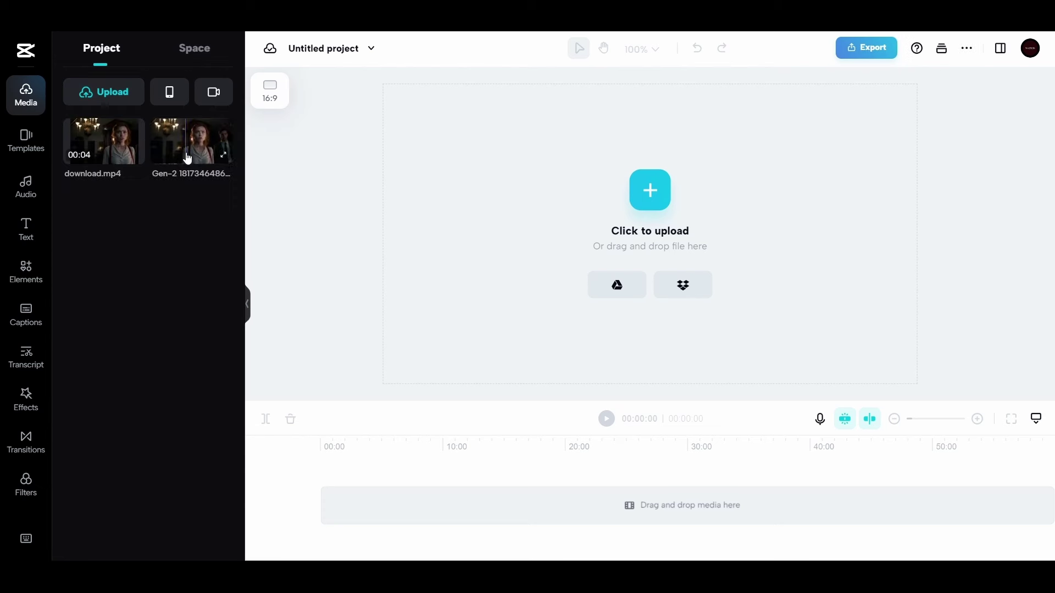
# - Place the mansion clip on the timeline, enlarge the frame, and overlay download.mp4 above it
pyautogui.moveTo(187, 158); pyautogui.dragTo(601, 209)
pyautogui.moveTo(918, 85); pyautogui.dragTo(922, 83)
pyautogui.moveTo(928, 382); pyautogui.dragTo(934, 384)
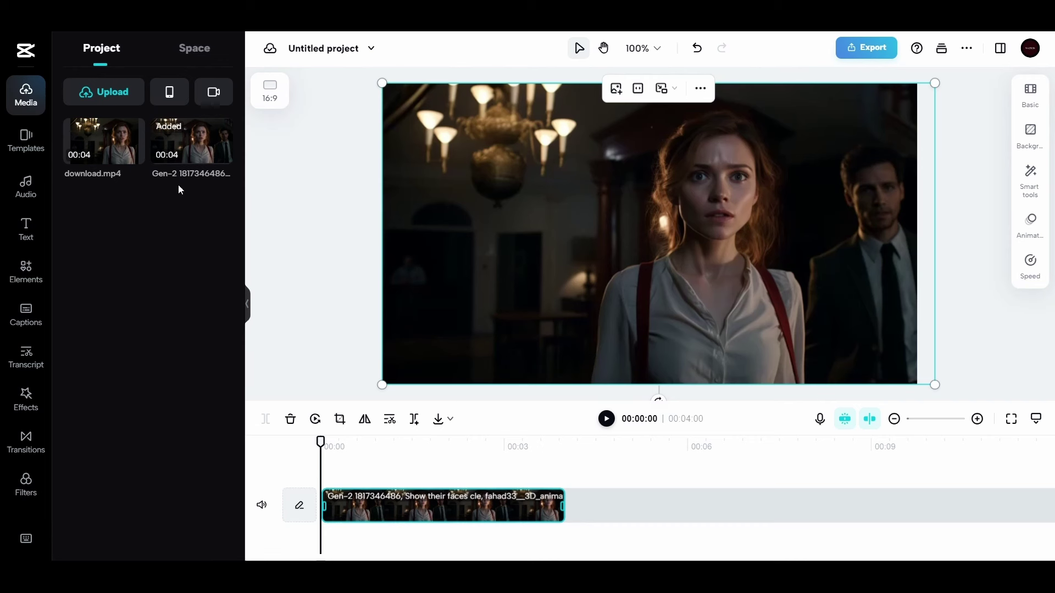
pyautogui.moveTo(94, 146); pyautogui.dragTo(480, 209)
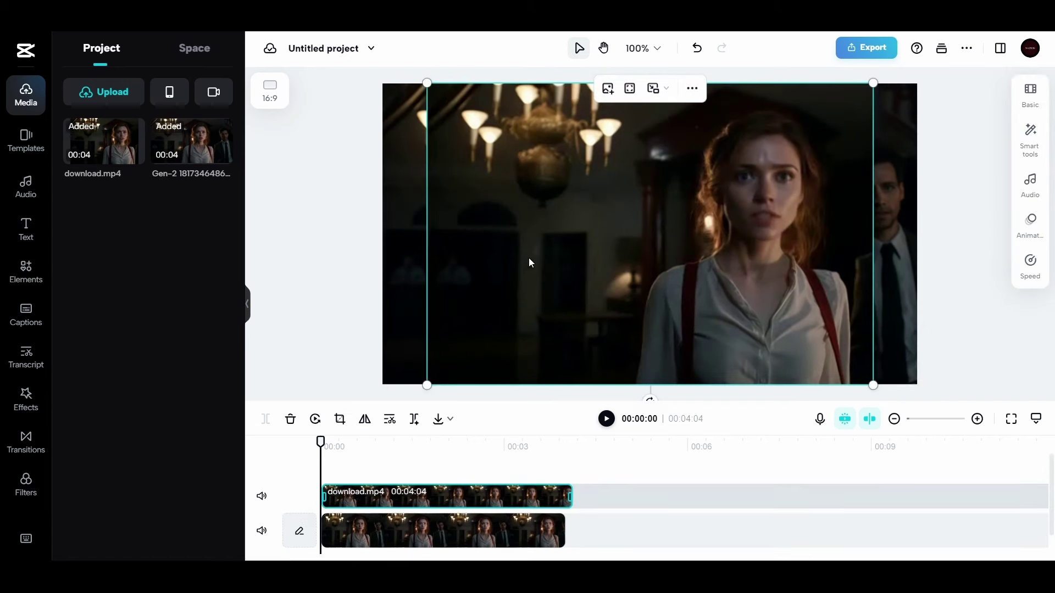
pyautogui.moveTo(529, 258); pyautogui.dragTo(486, 258)
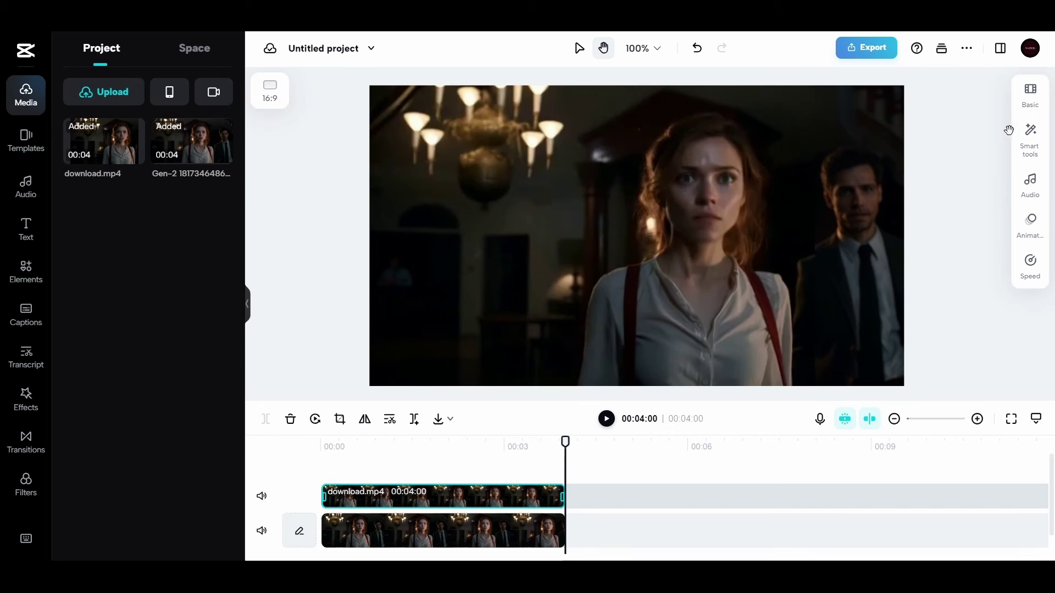
# - Apply a Rectangle mask to the download.mp4 overlay with Feather 15, then preview the blend
pyautogui.click(1030, 102)
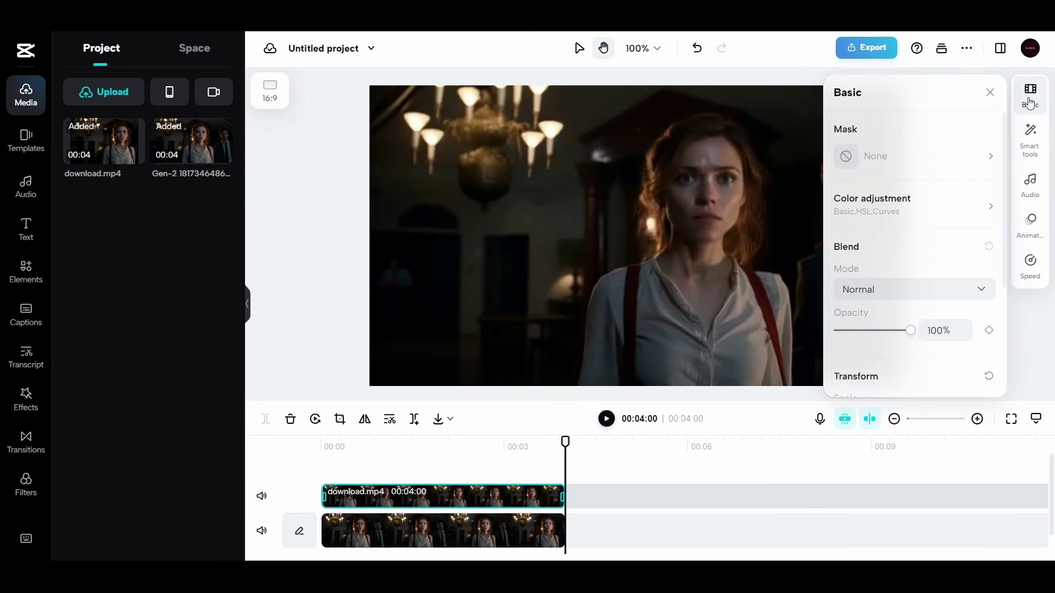
pyautogui.click(914, 159)
pyautogui.click(853, 197)
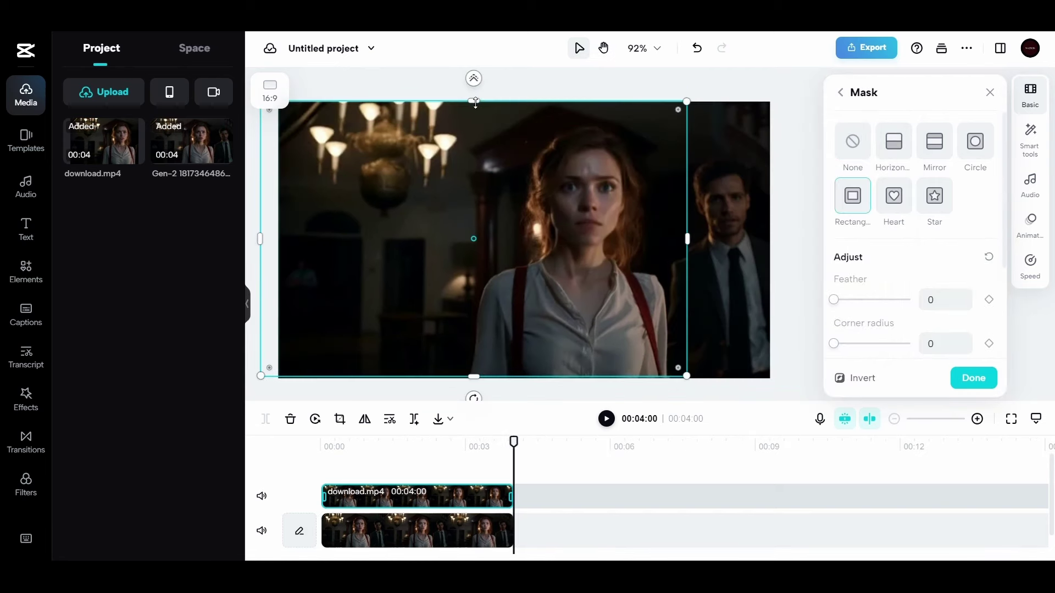
pyautogui.moveTo(609, 180); pyautogui.dragTo(645, 172)
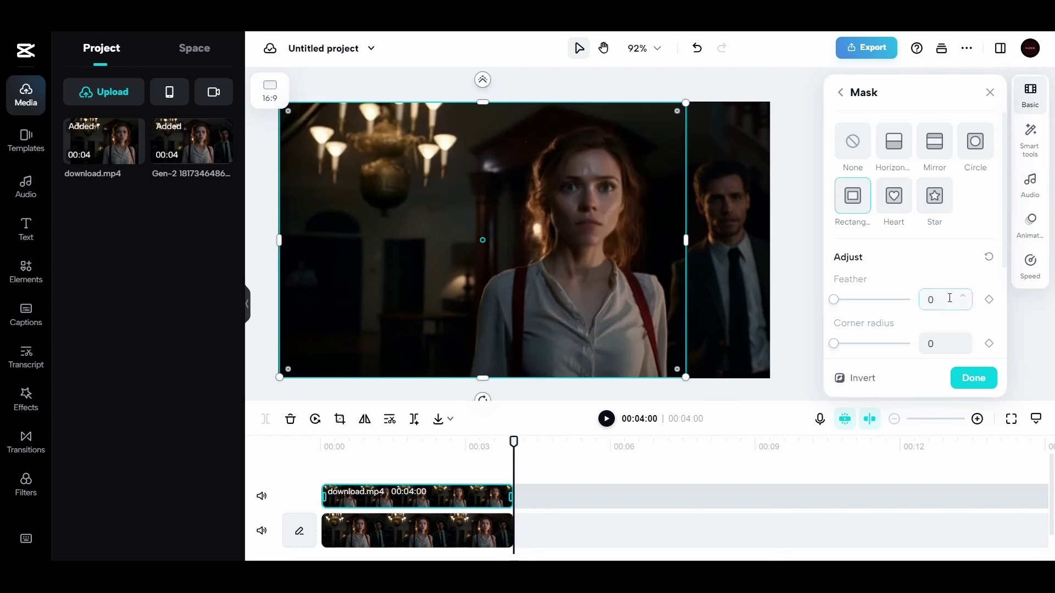
pyautogui.write('0')
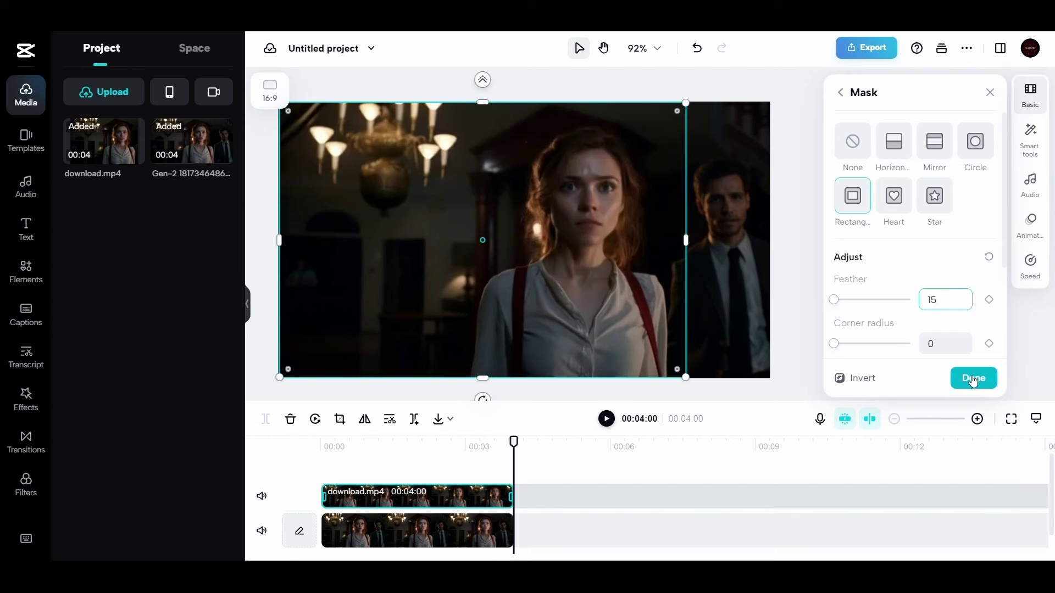
pyautogui.click(973, 377)
pyautogui.click(606, 420)
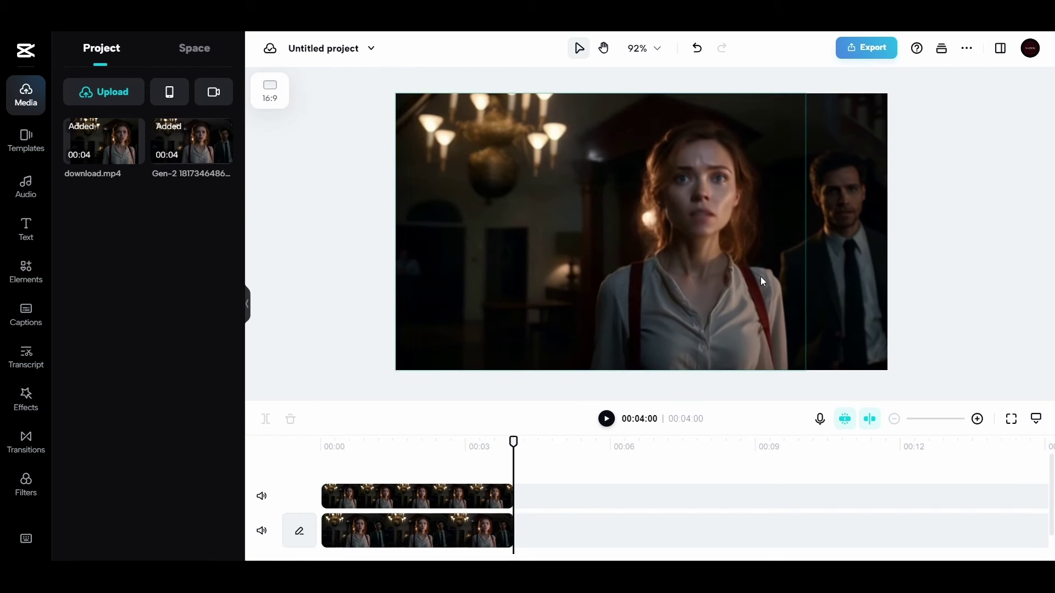
# - Export the masked composition as a downloaded video
pyautogui.click(866, 48)
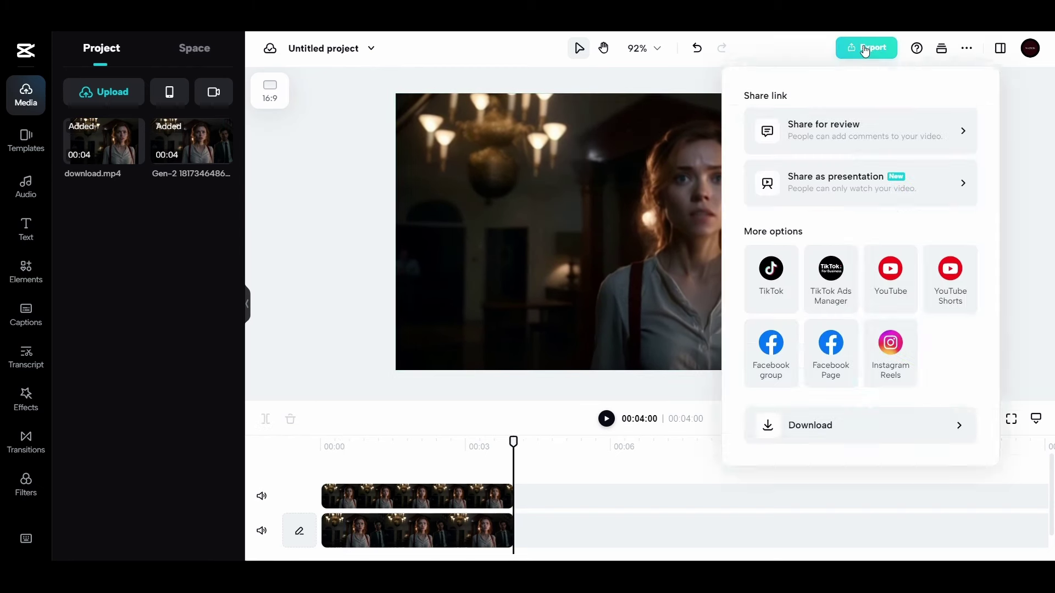
pyautogui.click(806, 427)
pyautogui.click(821, 378)
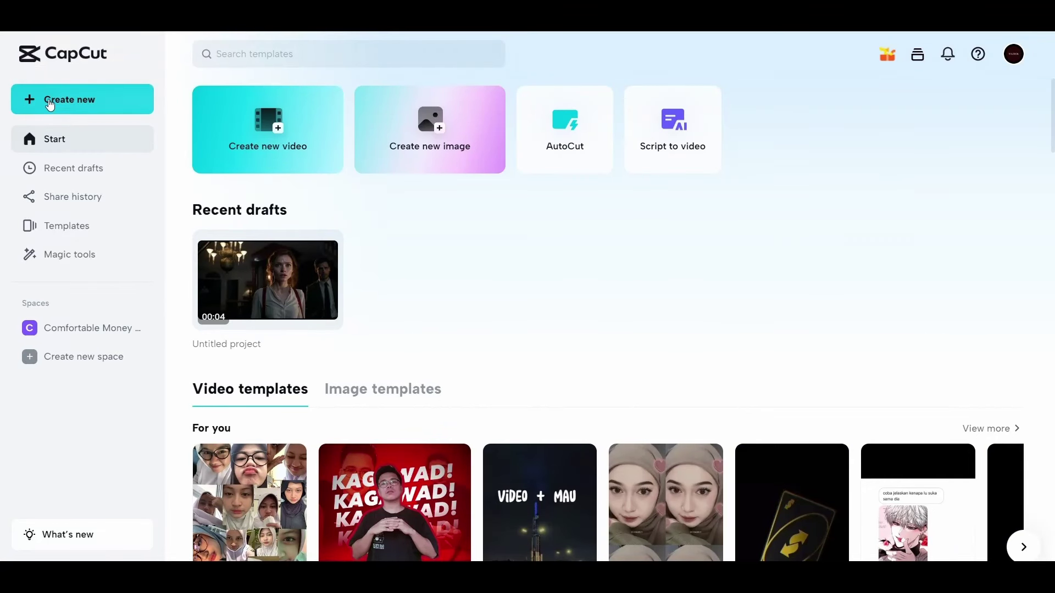
# - Start another 16:9 project and browse freeSFX's royalty-free music categories
pyautogui.click(47, 98)
pyautogui.click(64, 218)
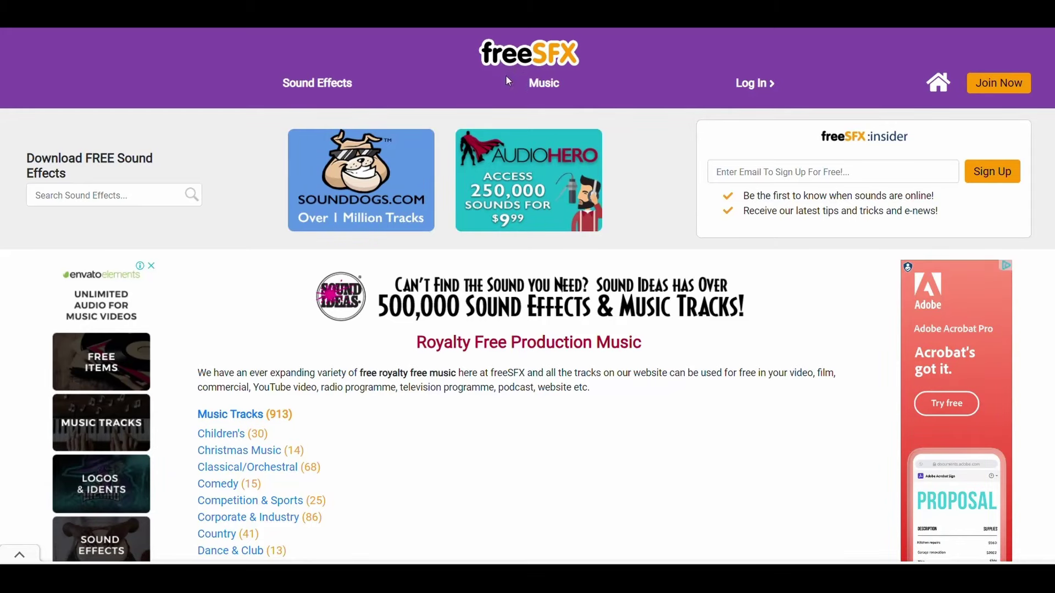
pyautogui.scroll(-5, 508, 81)
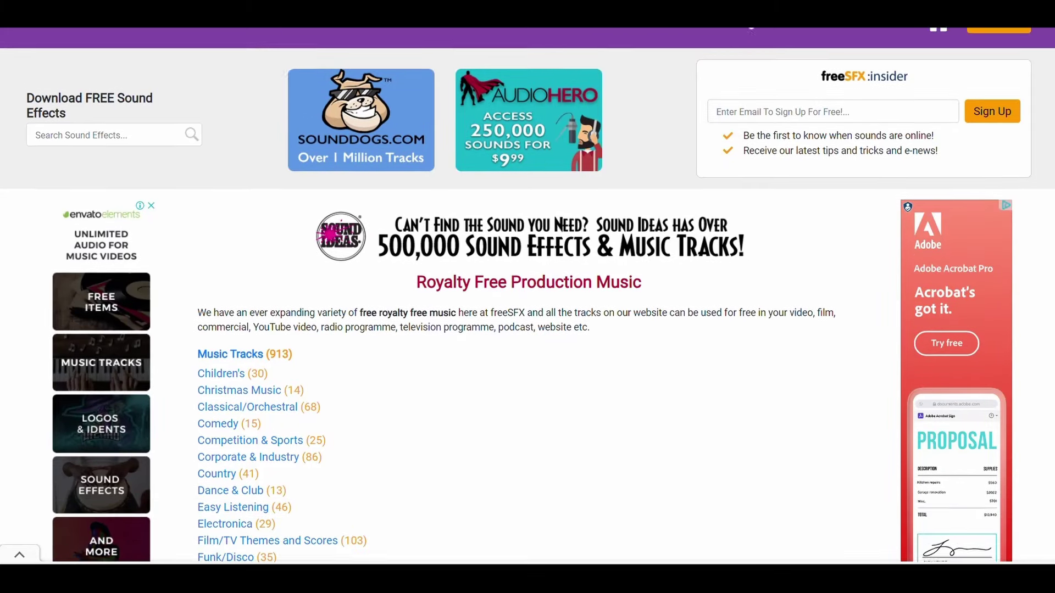
pyautogui.scroll(-2, 500, 220)
pyautogui.scroll(7, 500, 52)
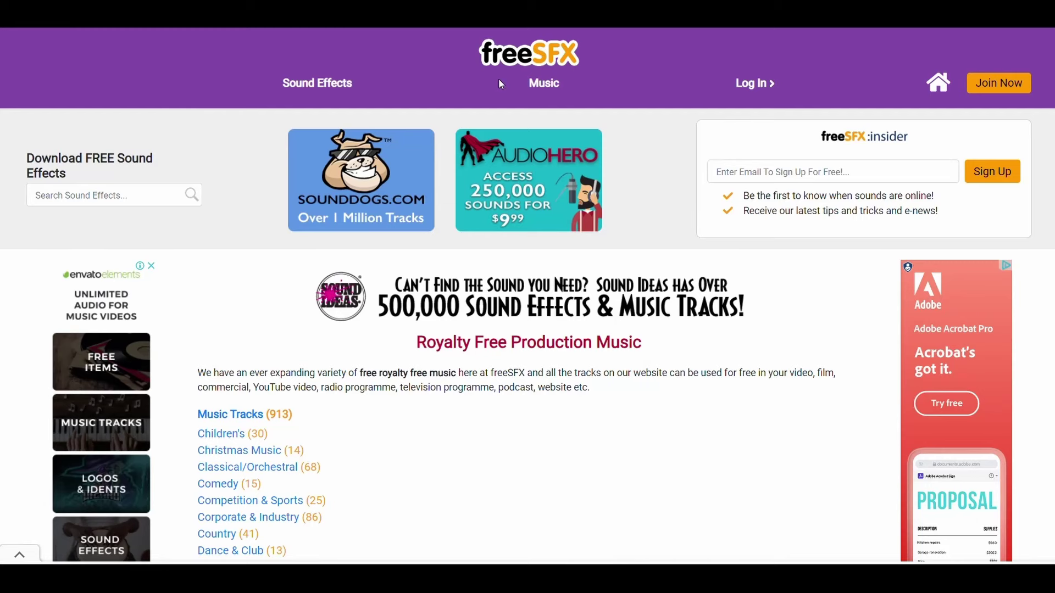
pyautogui.scroll(-5, 501, 83)
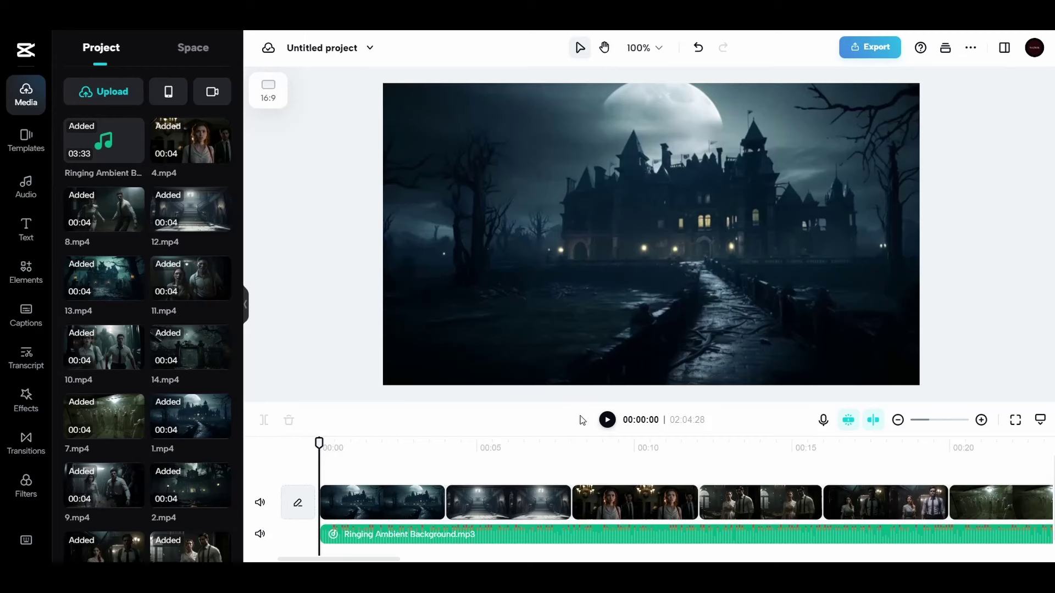
# - Preview the full horror timeline, then return to its start
pyautogui.press('space')
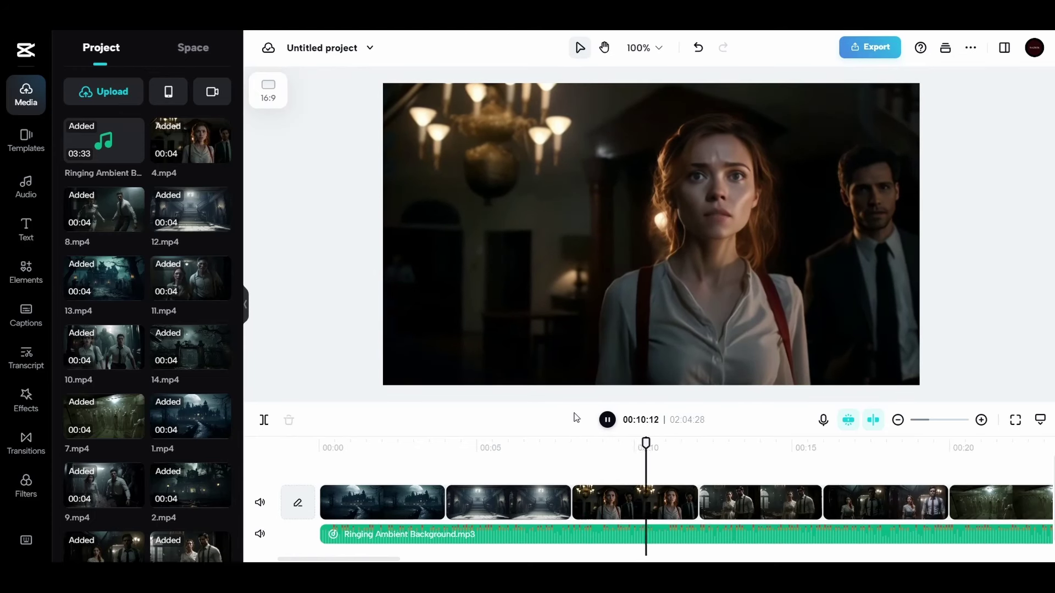
pyautogui.press('space')
pyautogui.press('Home')
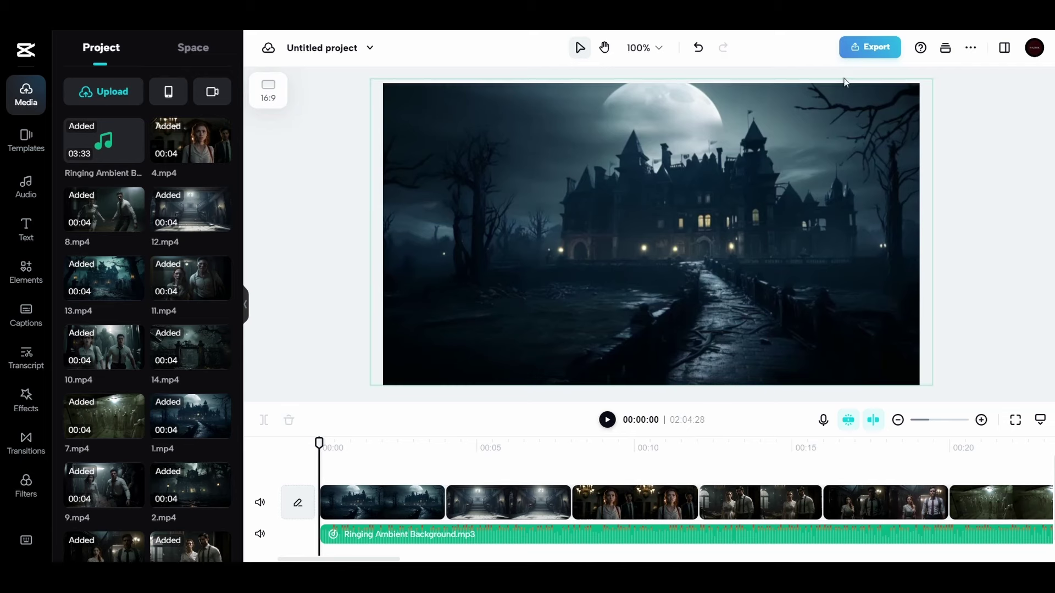
# - Export the sequence at 1080p, Recommended quality, 30fps
pyautogui.click(853, 49)
pyautogui.click(824, 427)
pyautogui.click(833, 379)
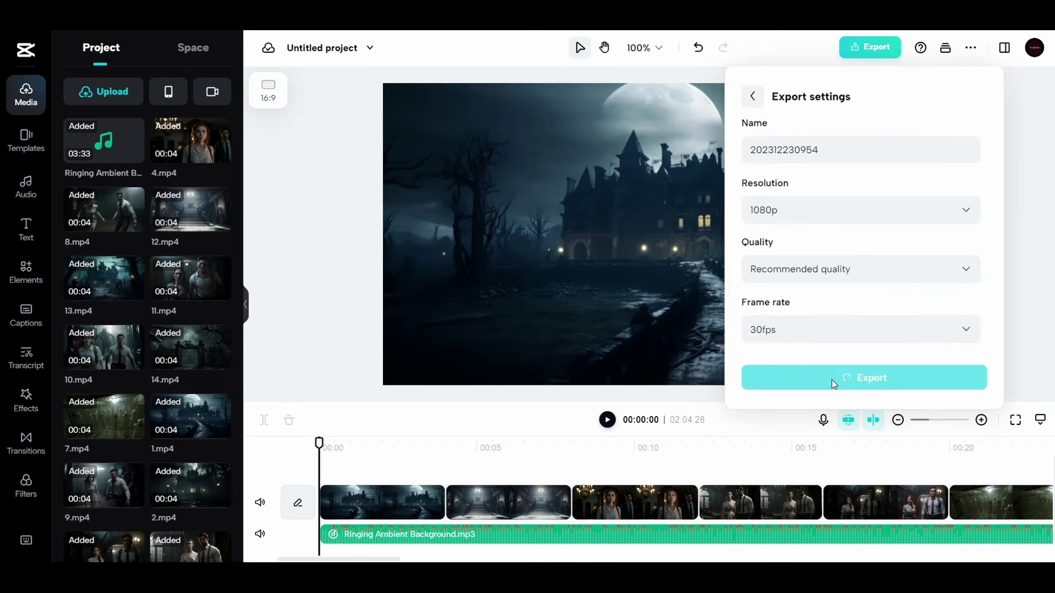